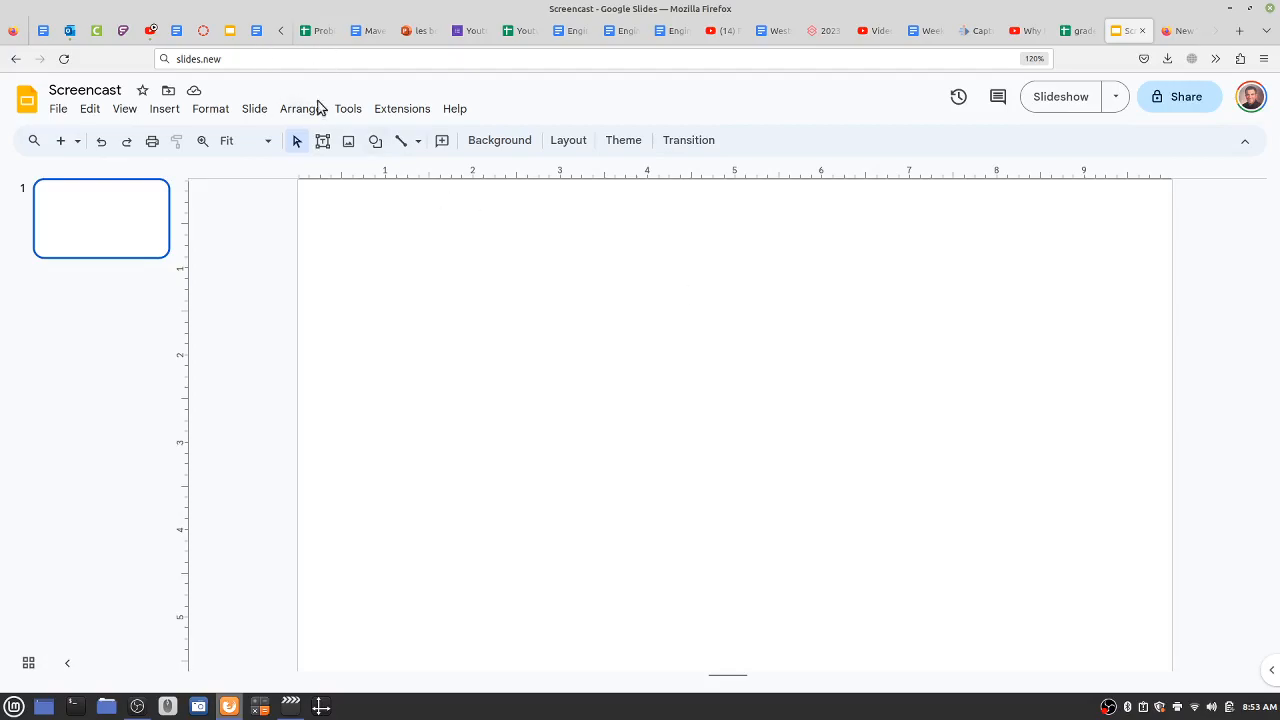
left_click(221, 58)
left_click(234, 58)
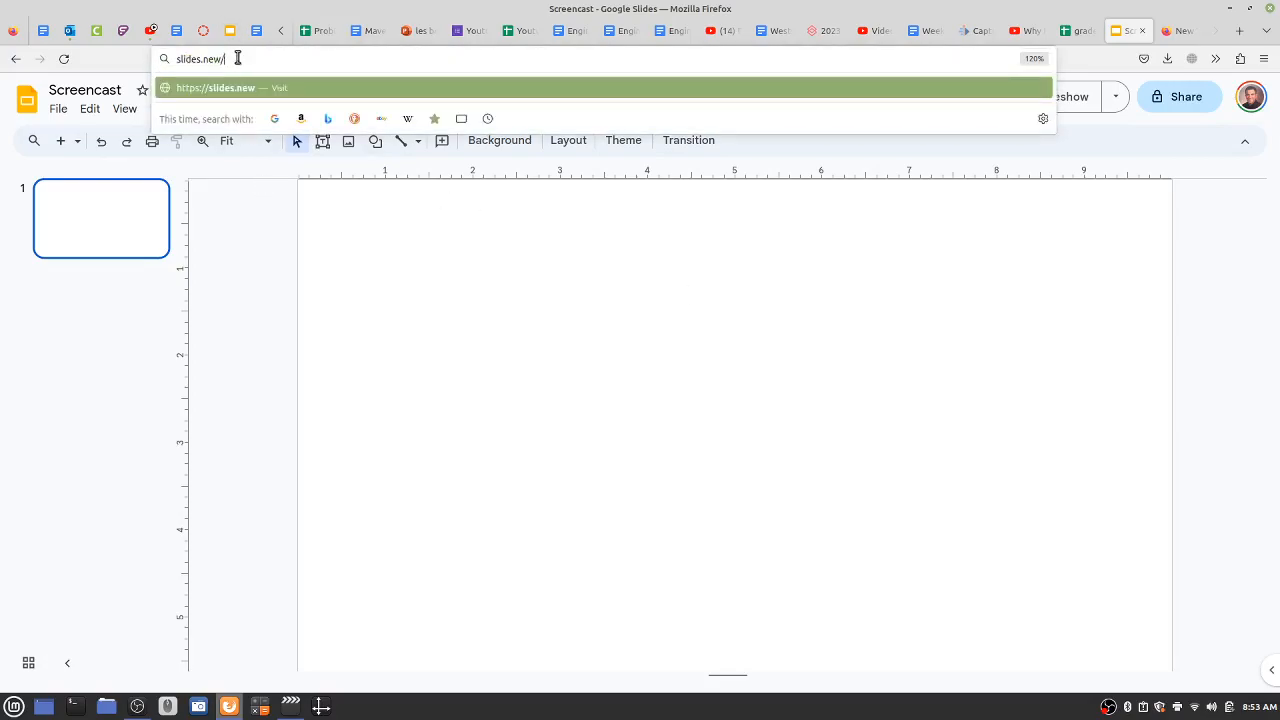
left_click(580, 238)
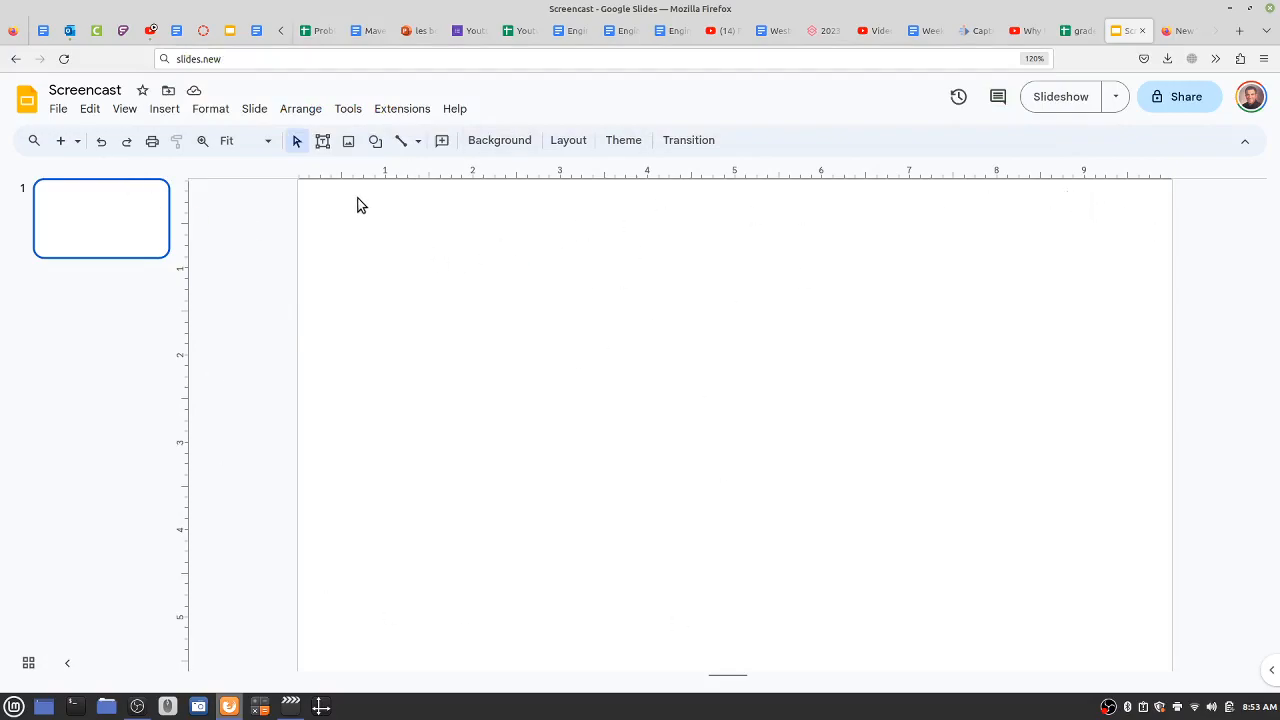
left_click(565, 140)
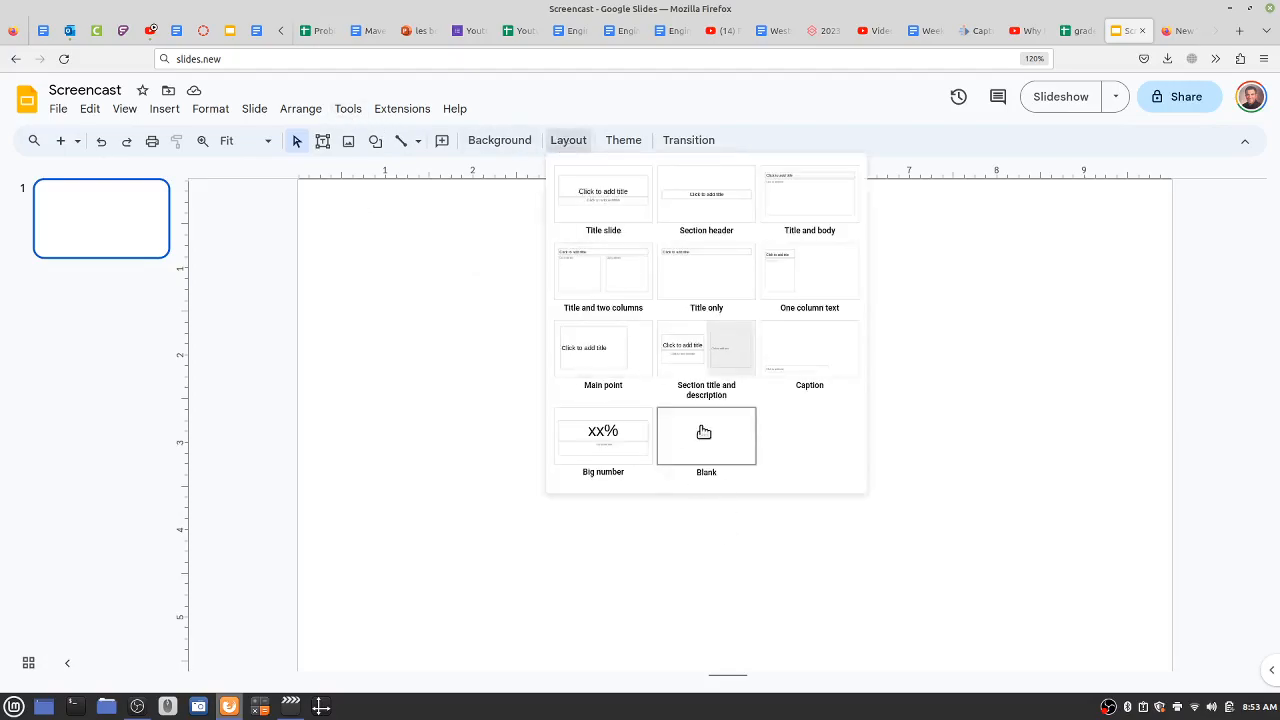
left_click(562, 152)
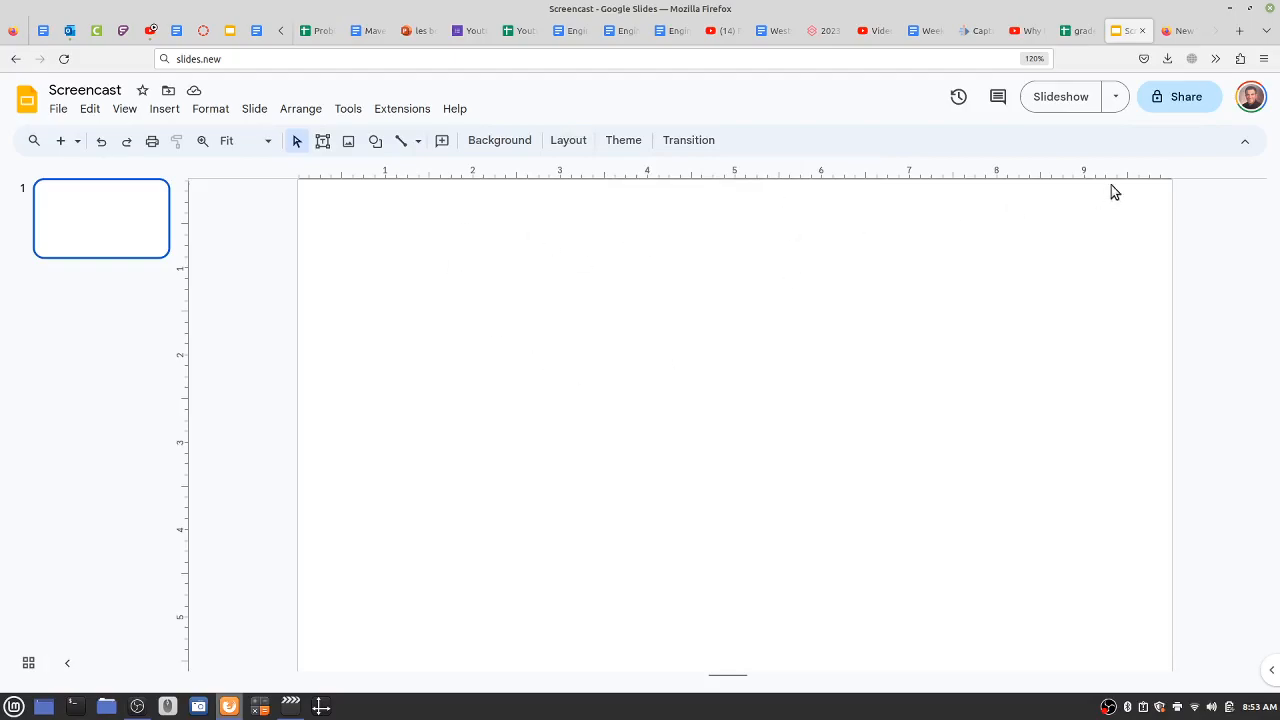
left_click(1180, 30)
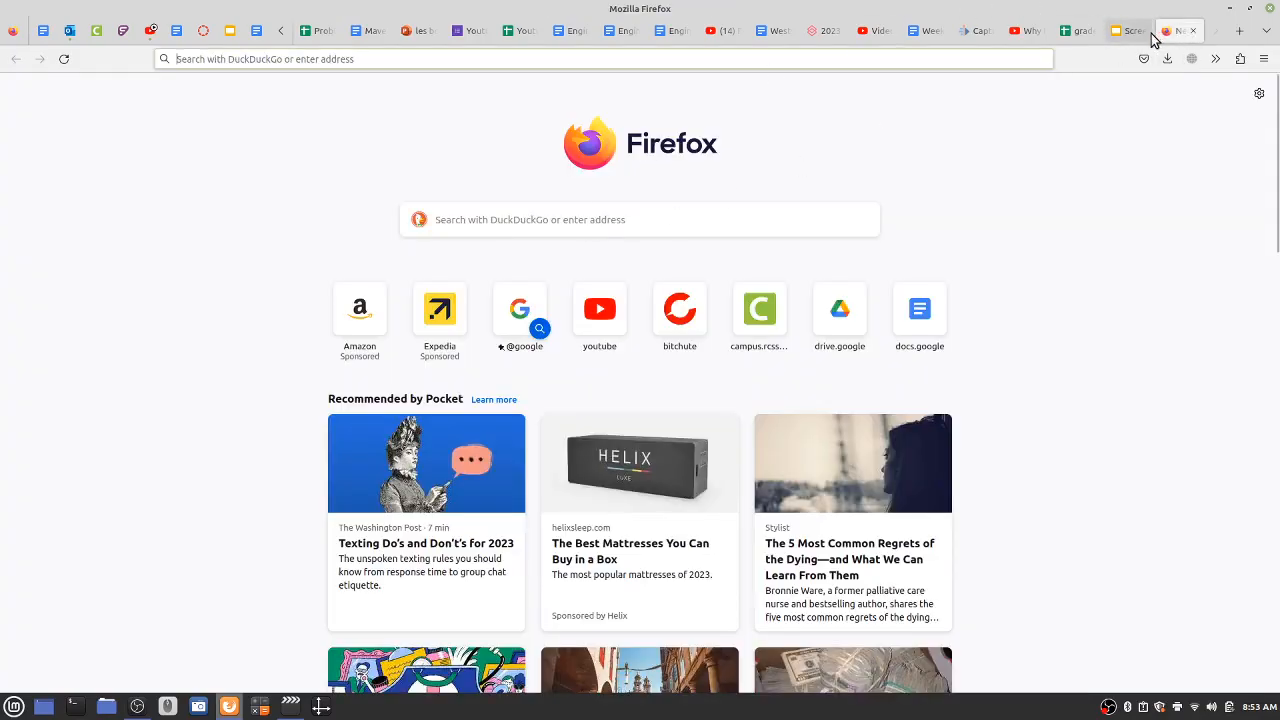
left_click(1140, 31)
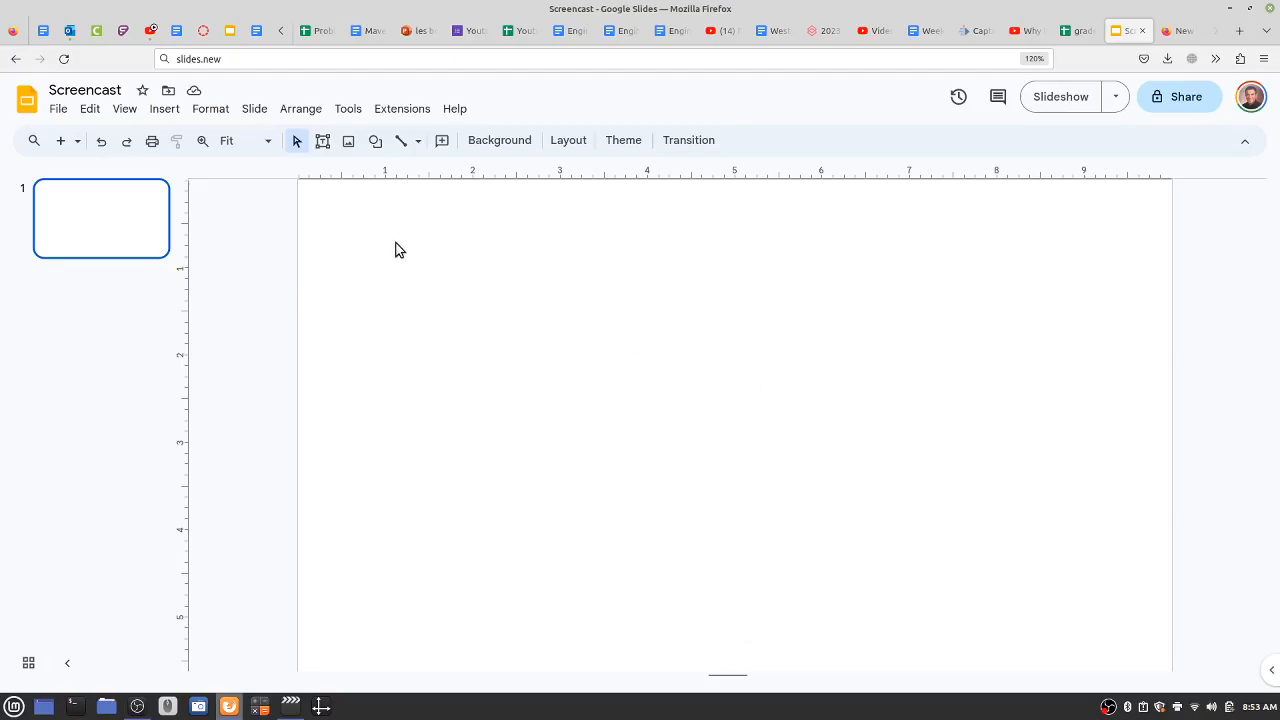
- Switch to Kdenlive and start a screen recording with Screen Grab
left_click(294, 711)
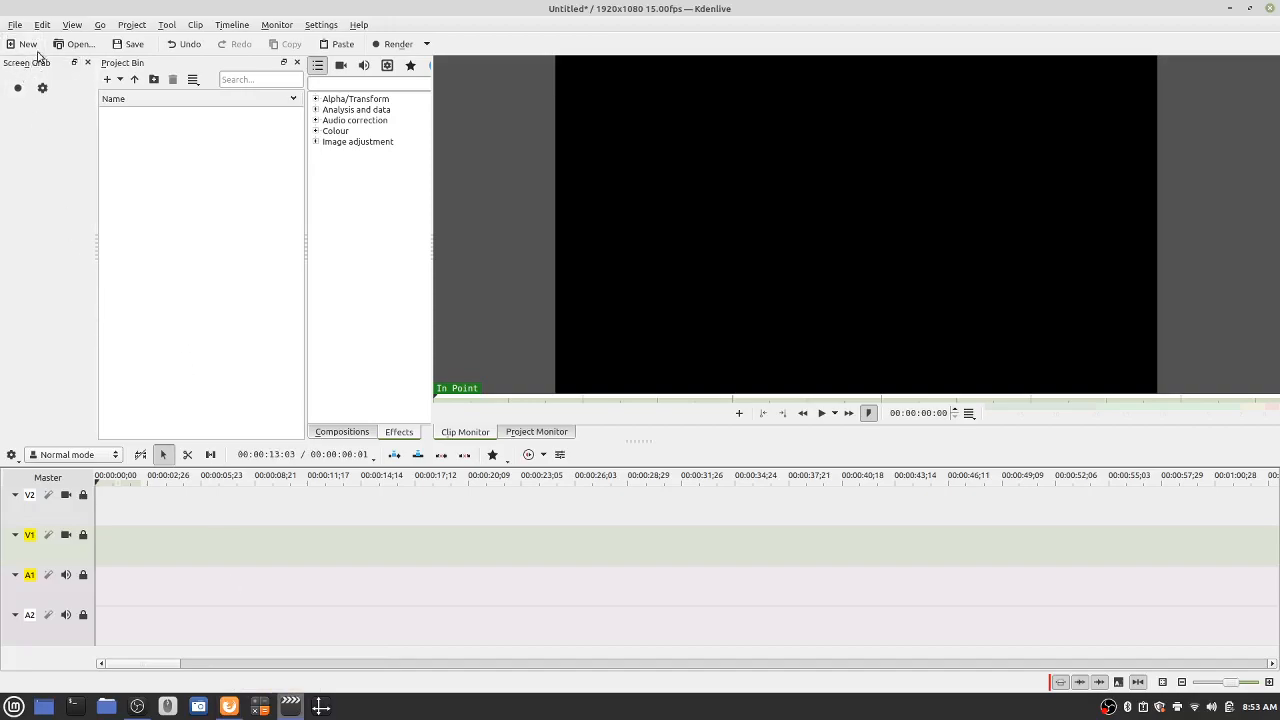
left_click(73, 25)
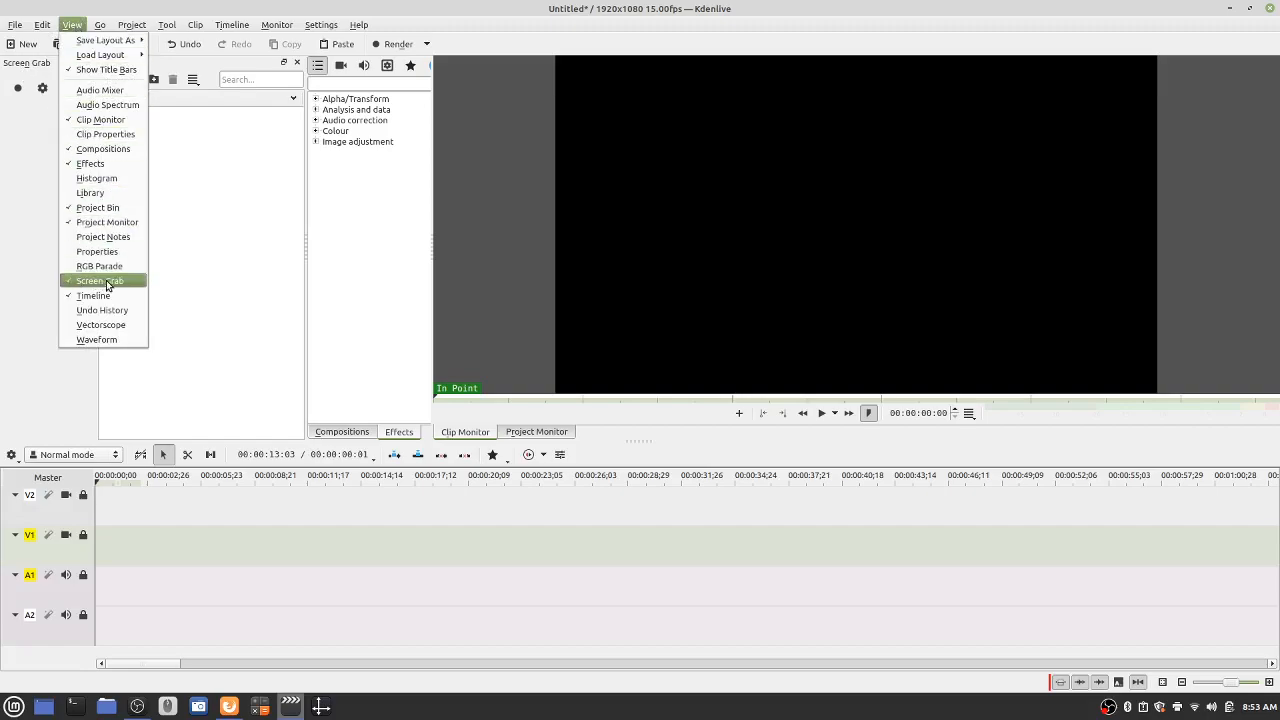
left_click(214, 172)
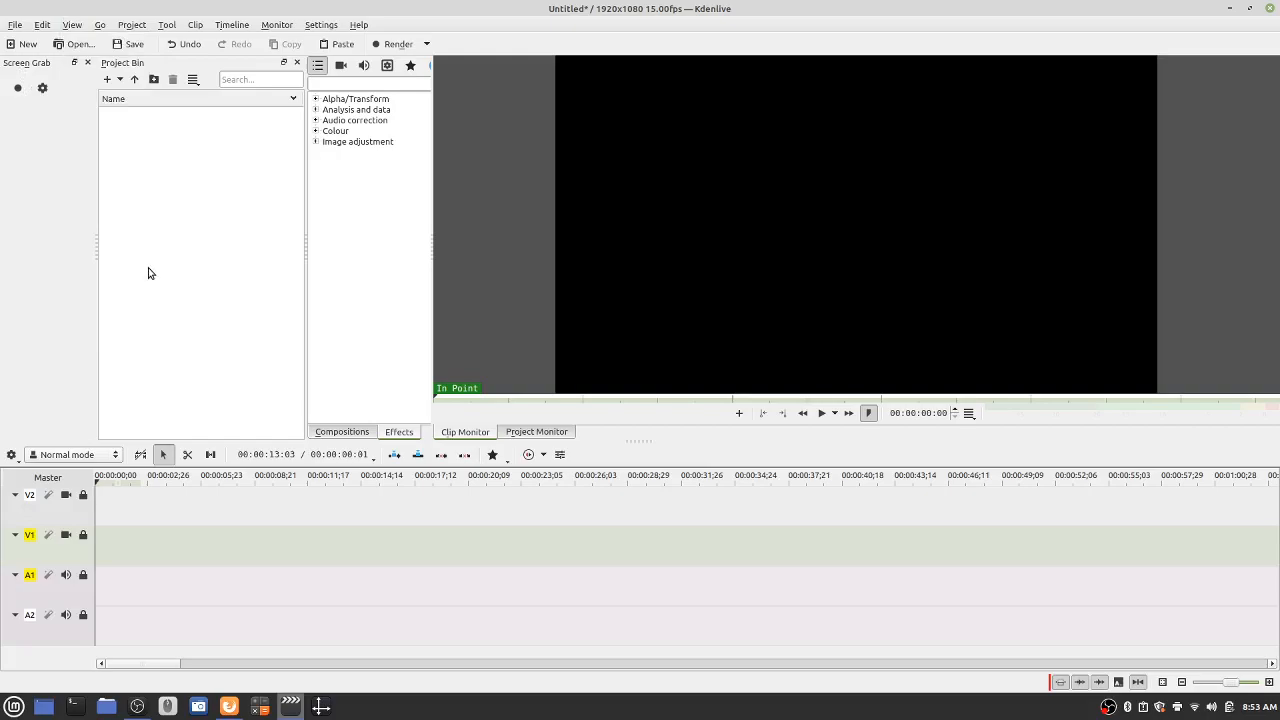
left_click(17, 90)
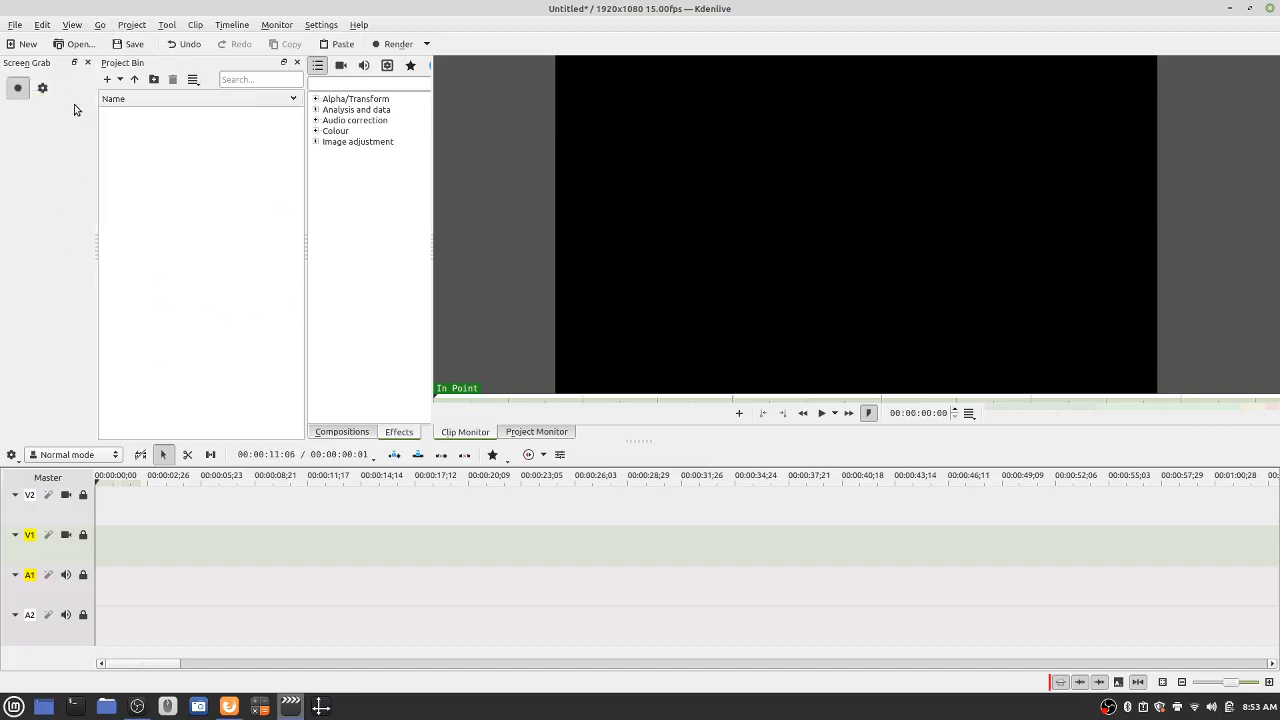
- Switch to the Google Slides presentation in Firefox, run it as a full-screen slideshow and exit it
left_click(229, 707)
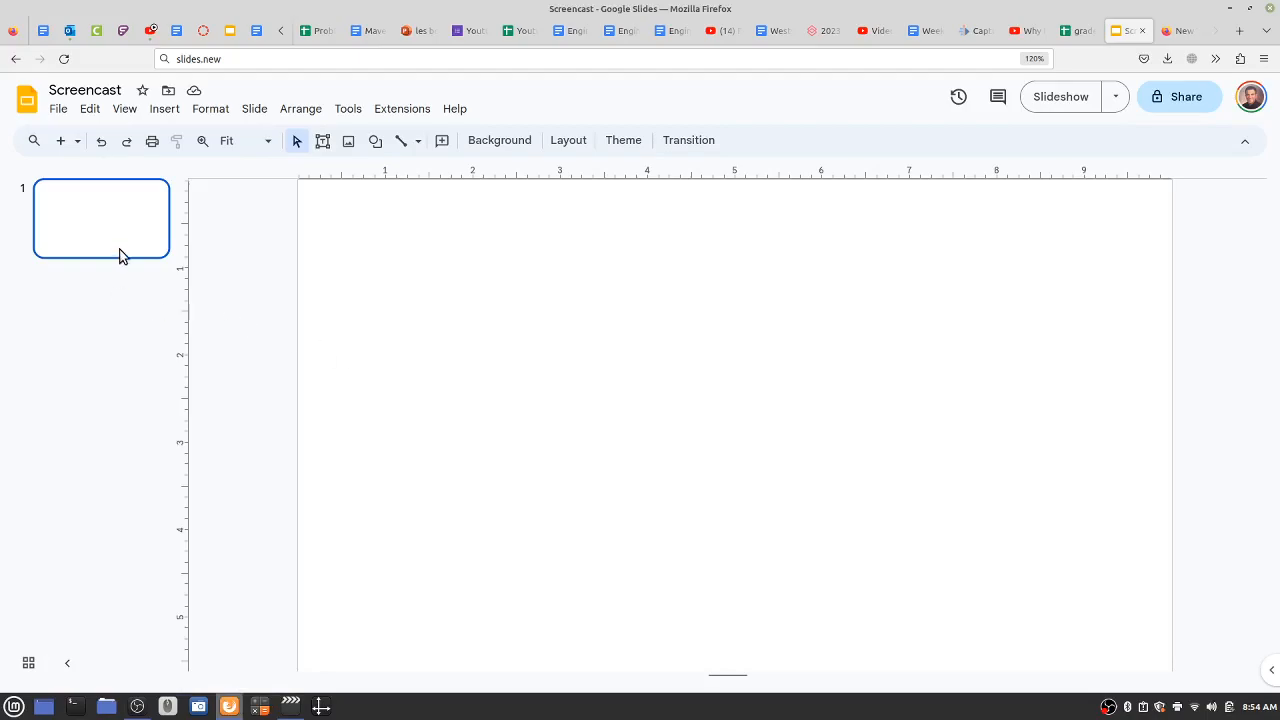
left_click(1060, 106)
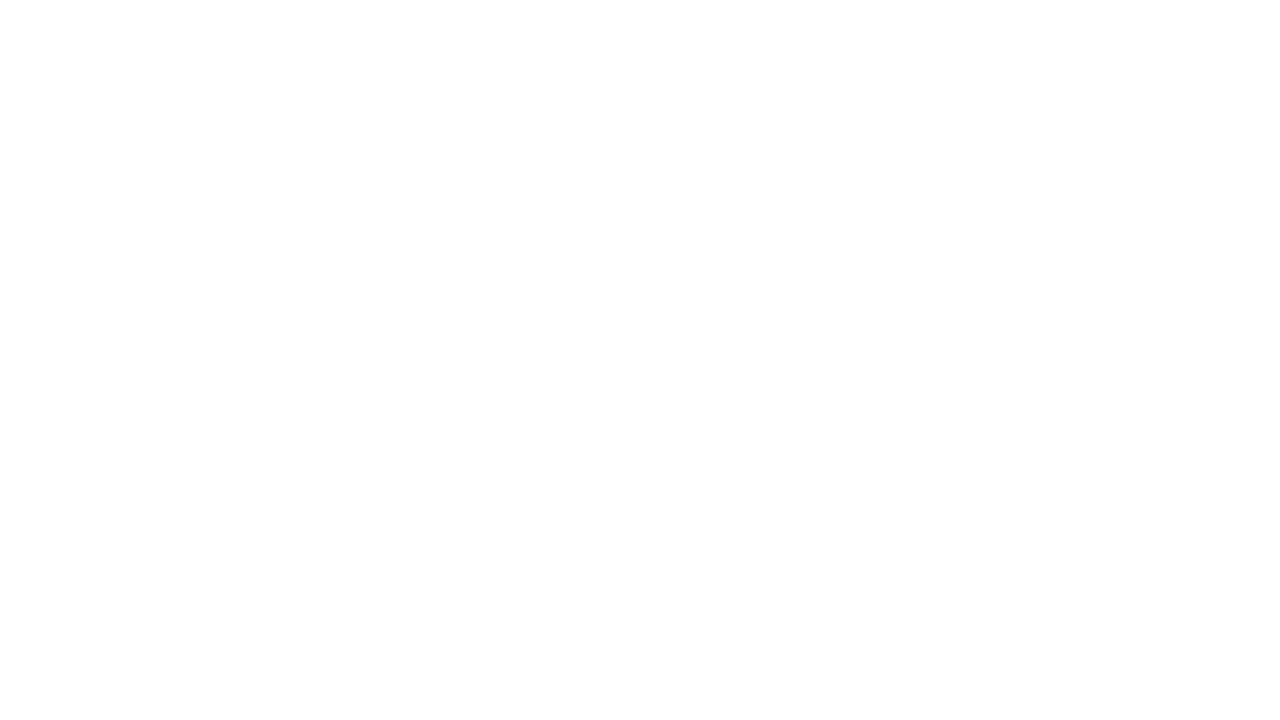
key("Escape")
- Return to Kdenlive, stop the screen recording and place the captured clip at the start of track V1
left_click(290, 708)
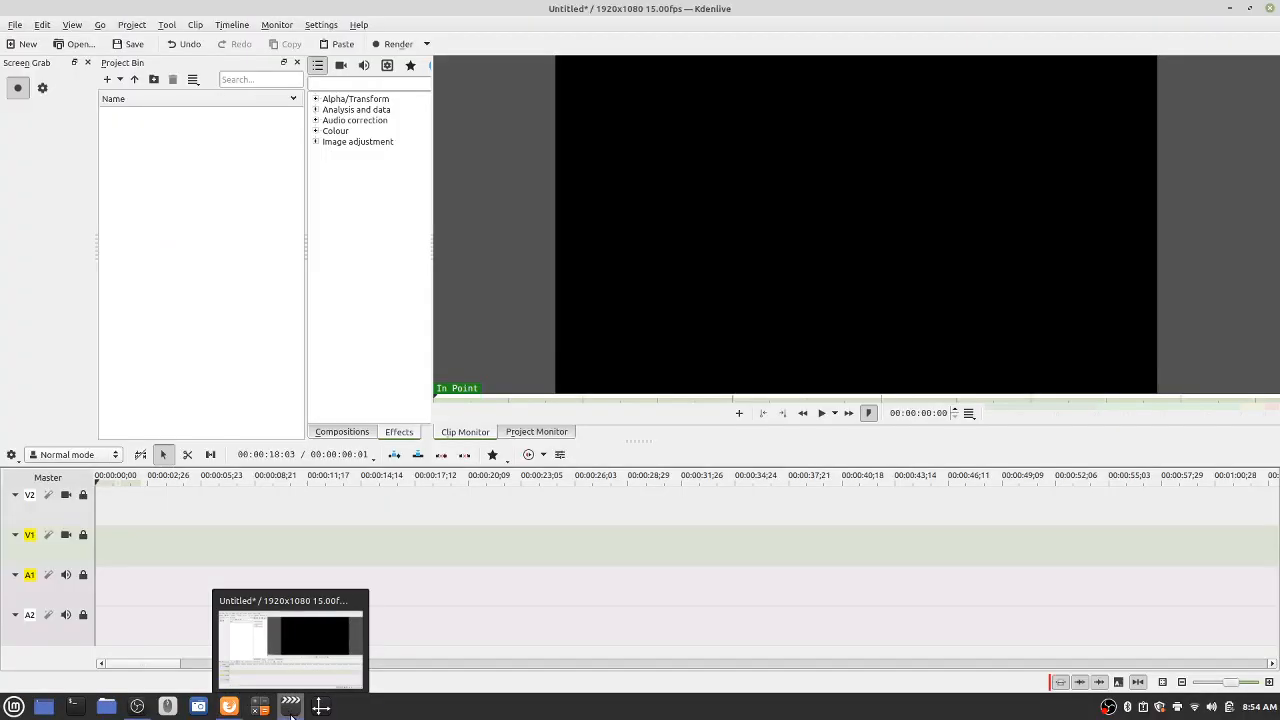
left_click(16, 91)
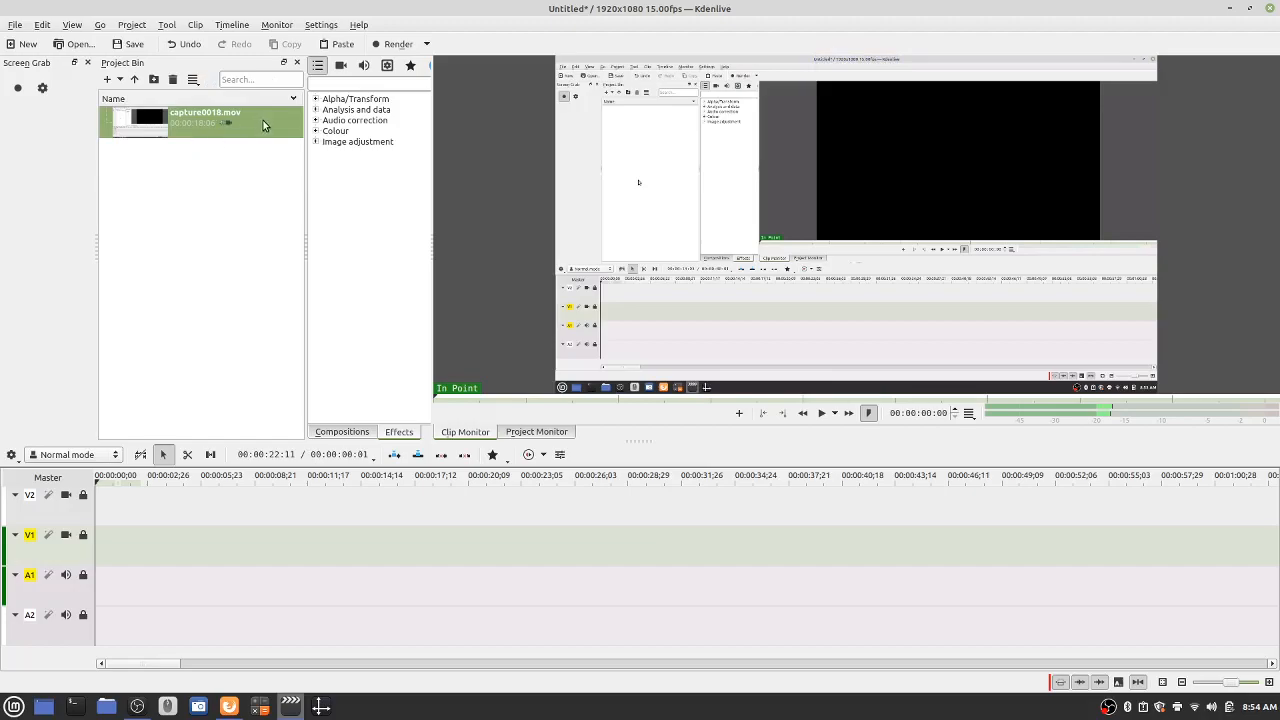
left_click_drag(266, 125, 200, 194)
left_click_drag(259, 121, 96, 548)
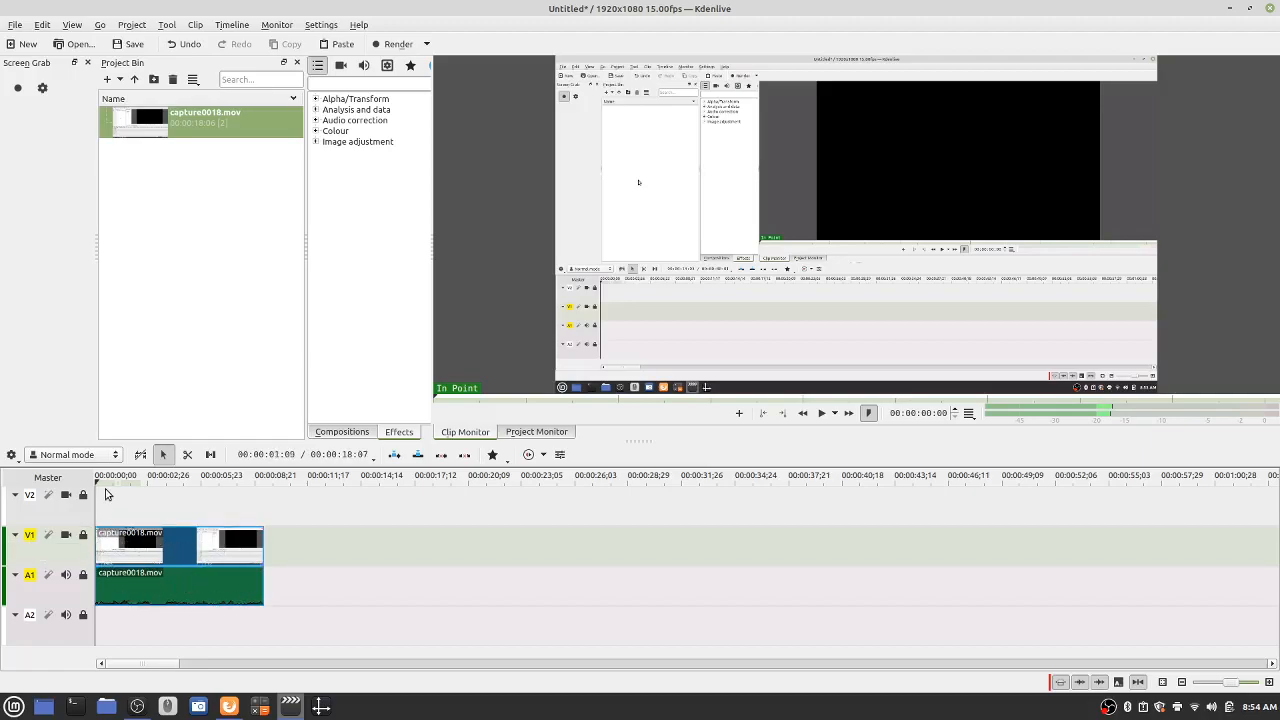
- Split the captured clip on the timeline at 00:00:07:01
left_click_drag(97, 483, 161, 513)
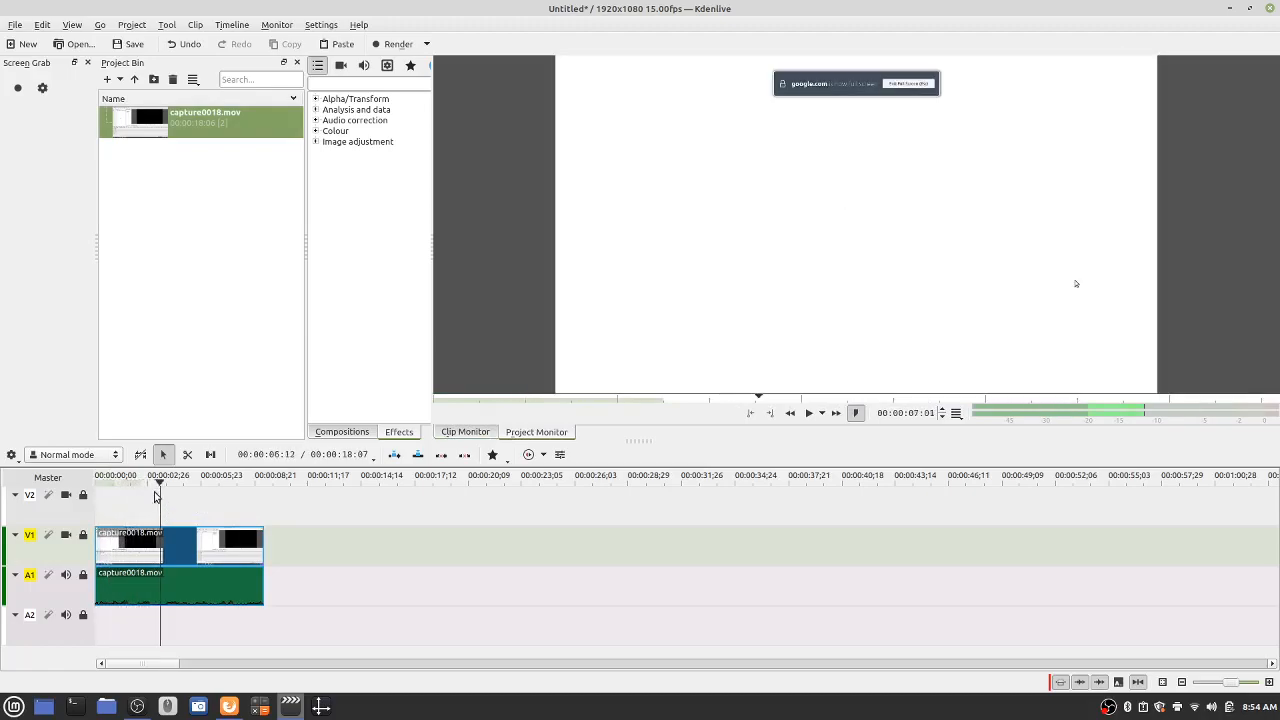
right_click(158, 546)
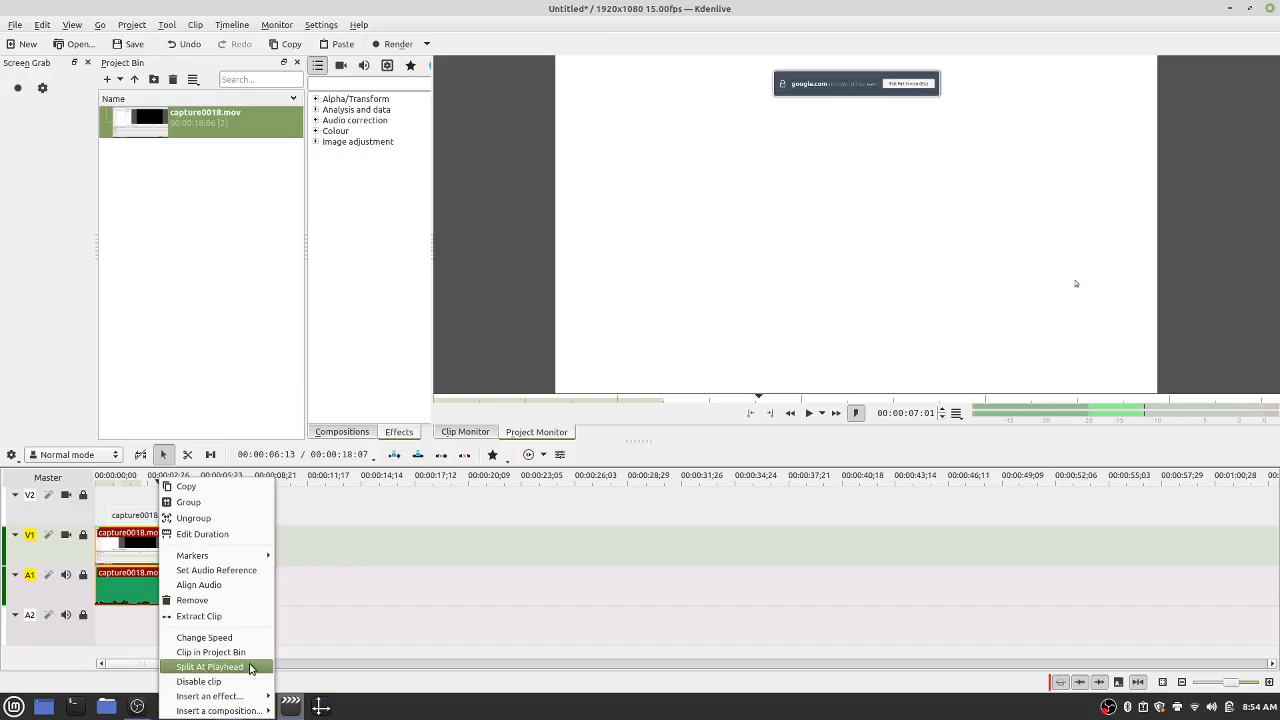
left_click(209, 667)
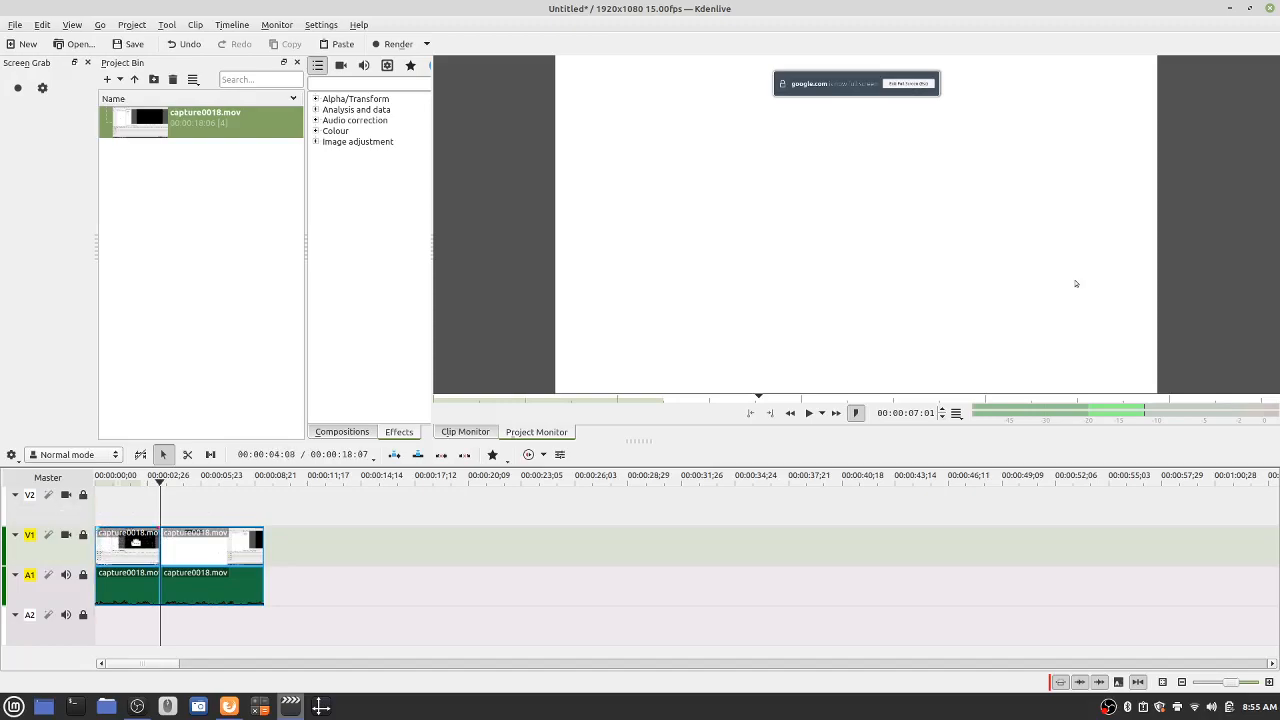
- Delete the opening piece of the split clip and move the remaining piece to the start of the timeline
left_click(131, 540)
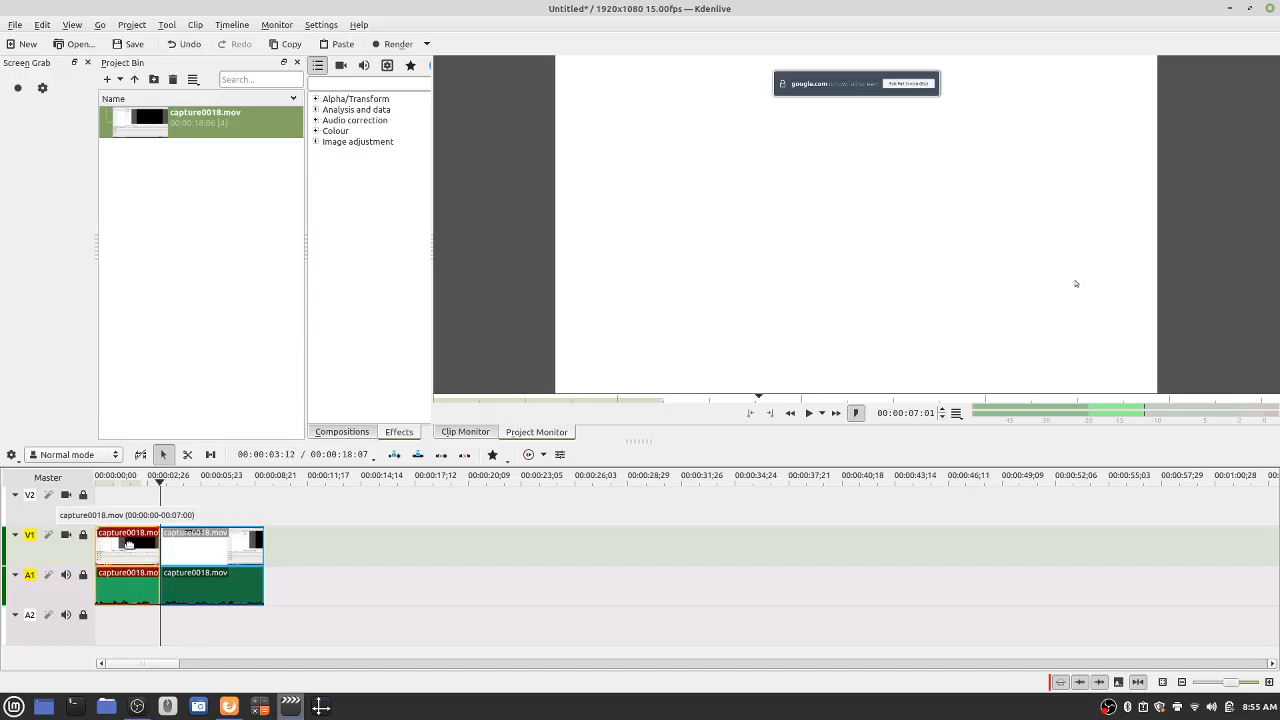
key("Delete")
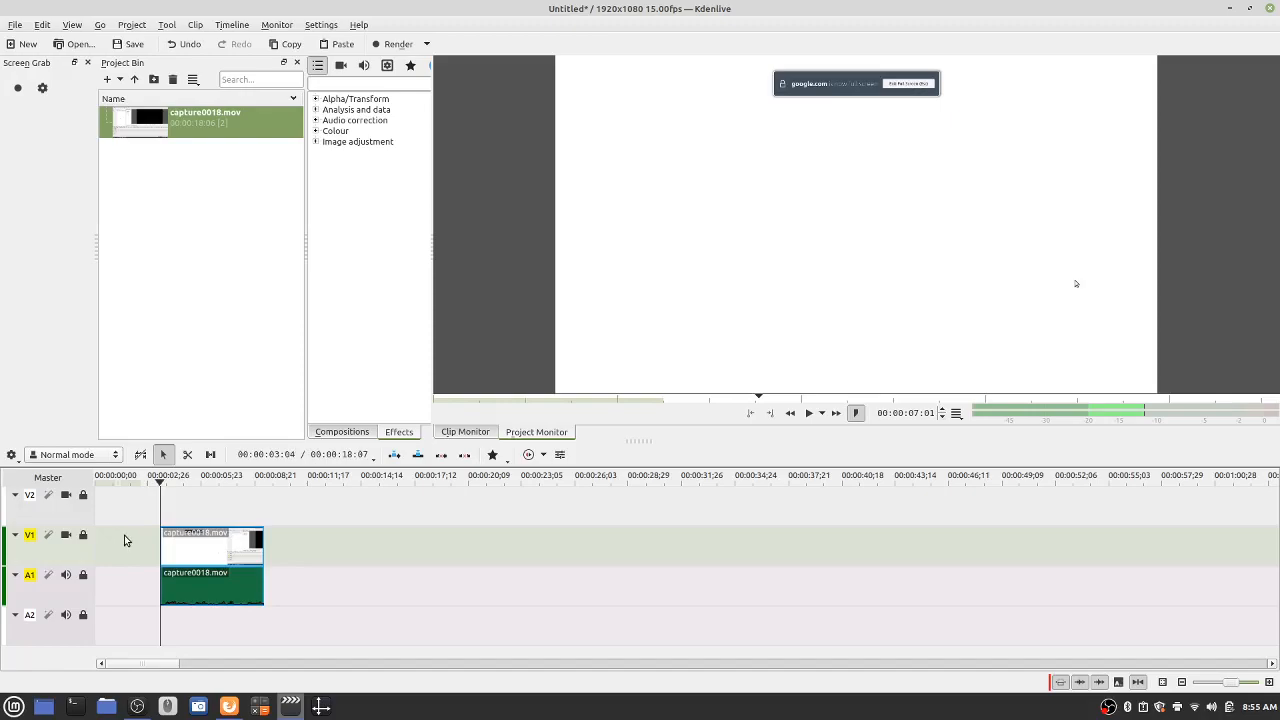
left_click_drag(183, 543, 127, 514)
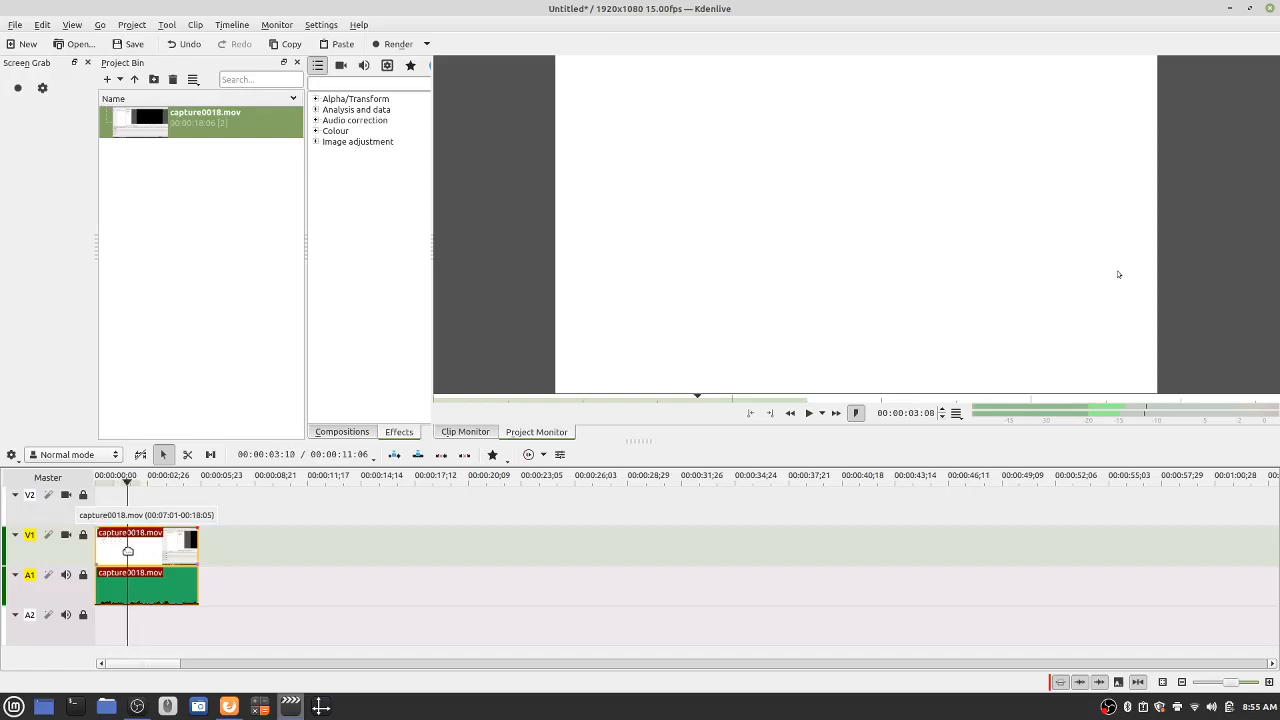
- Split the remaining clip at 00:00:03:08 and delete the part after the cut
right_click(129, 555)
left_click(157, 667)
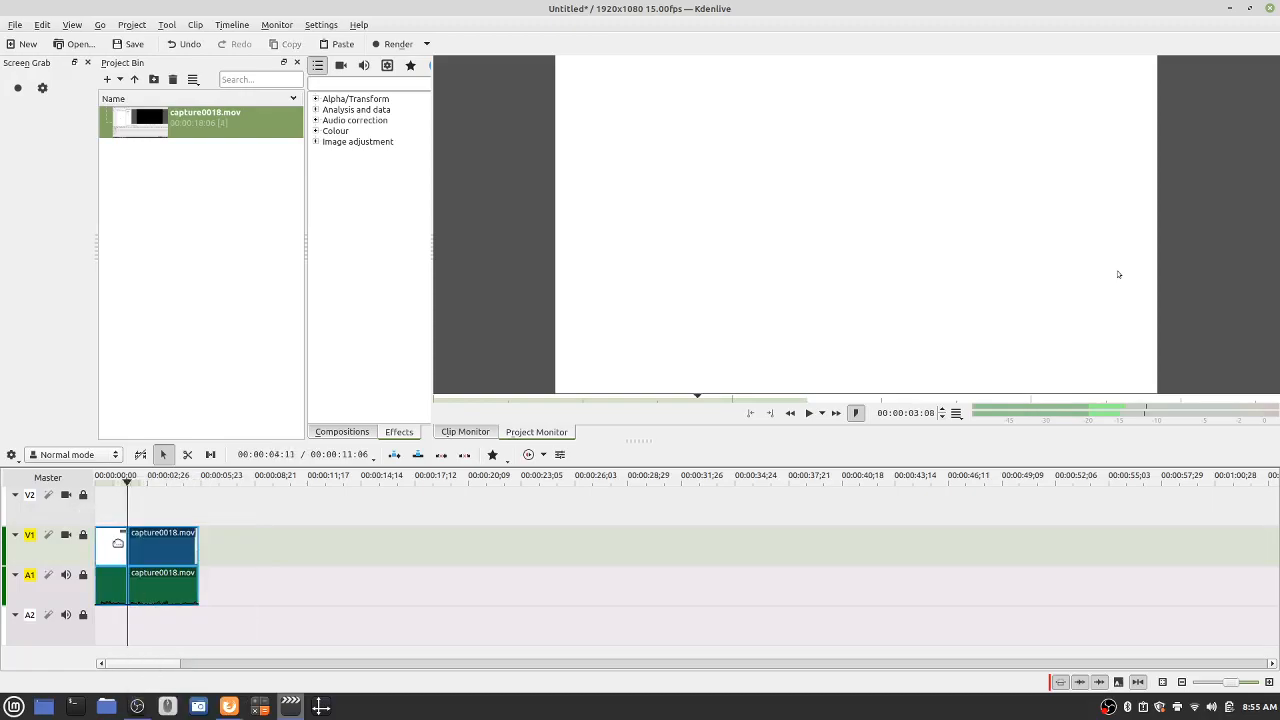
left_click(179, 548)
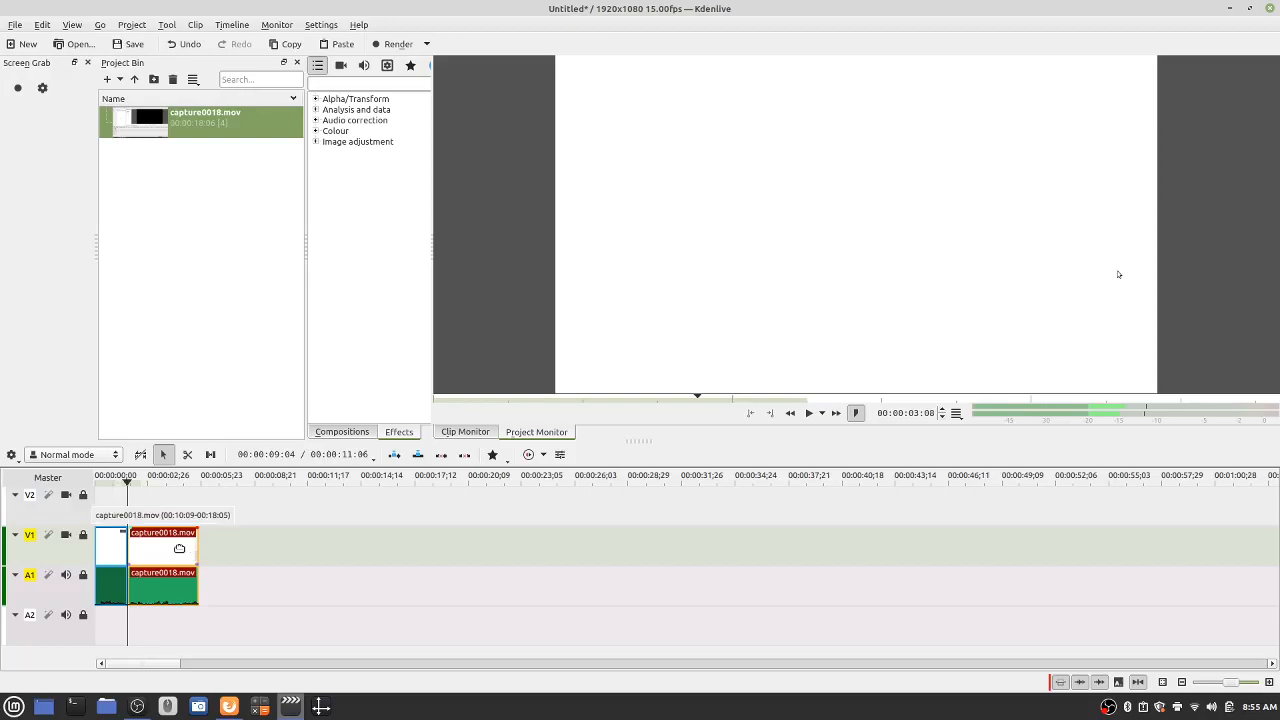
key("Delete")
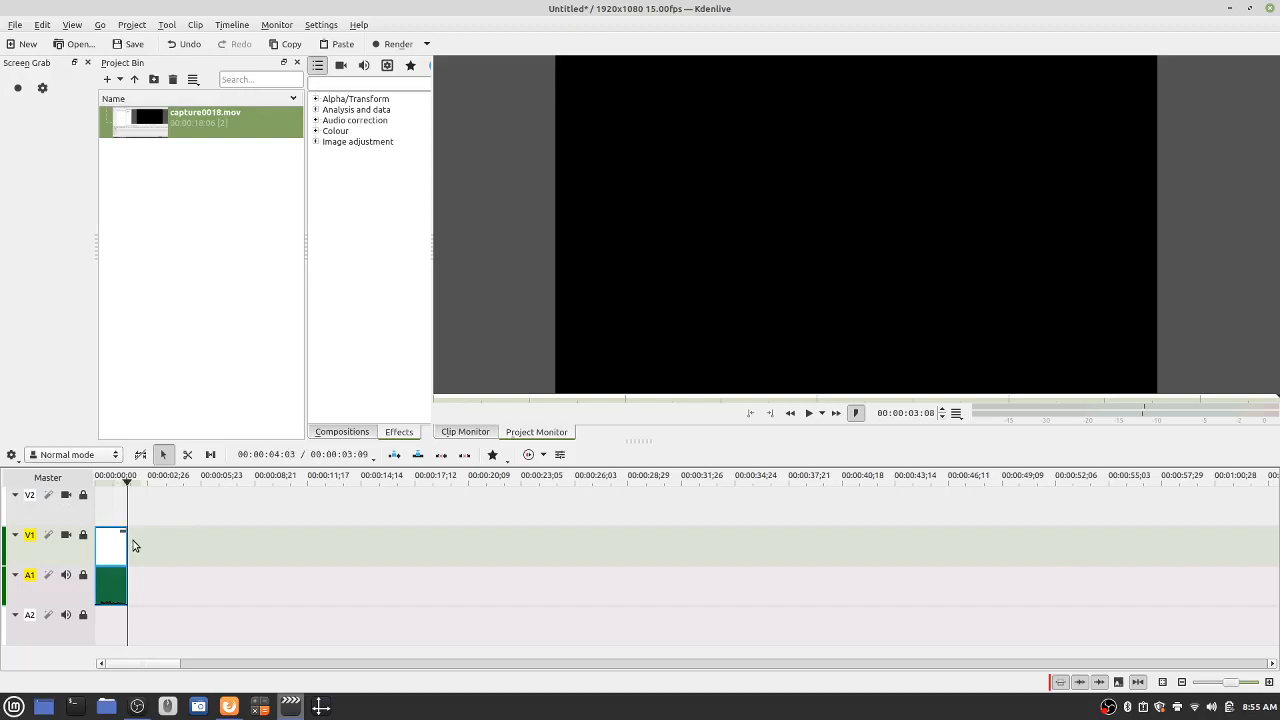
- Open the project's render settings and name the output file "my vid about screencasting" in the Videos folder
left_click(398, 44)
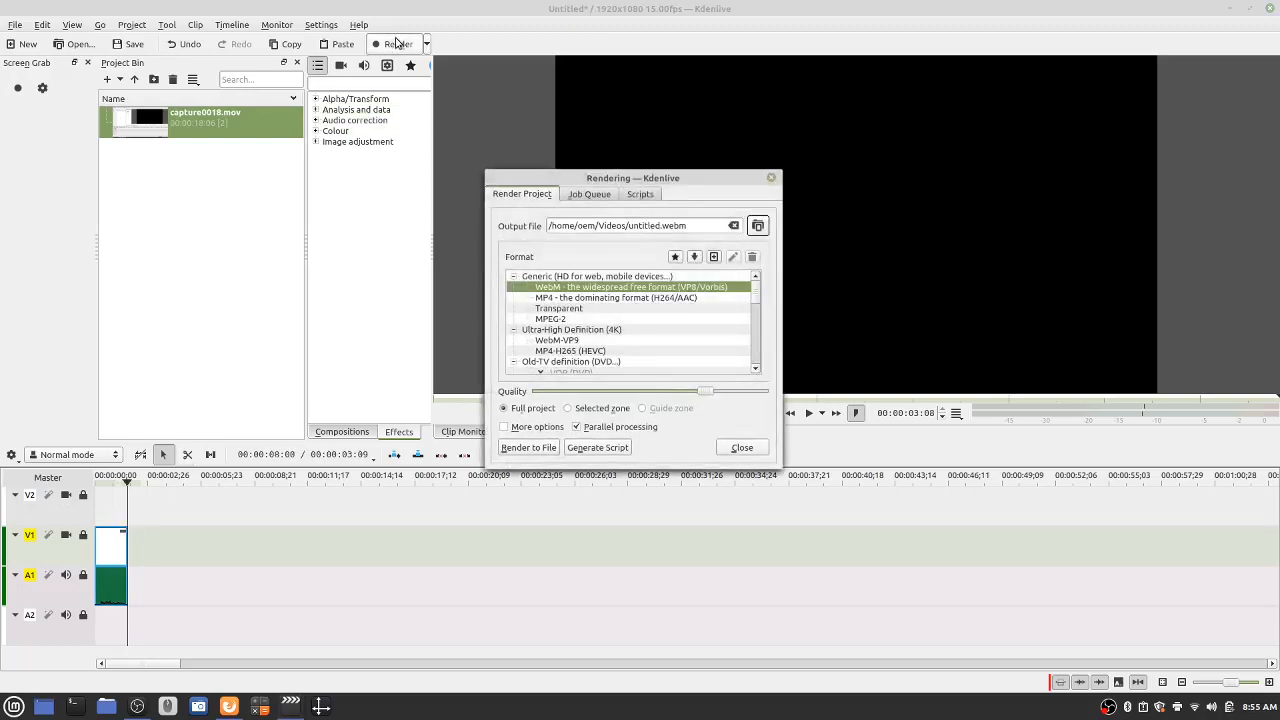
double_click(599, 225)
double_click(646, 225)
key("BackSpace")
type("my vid about")
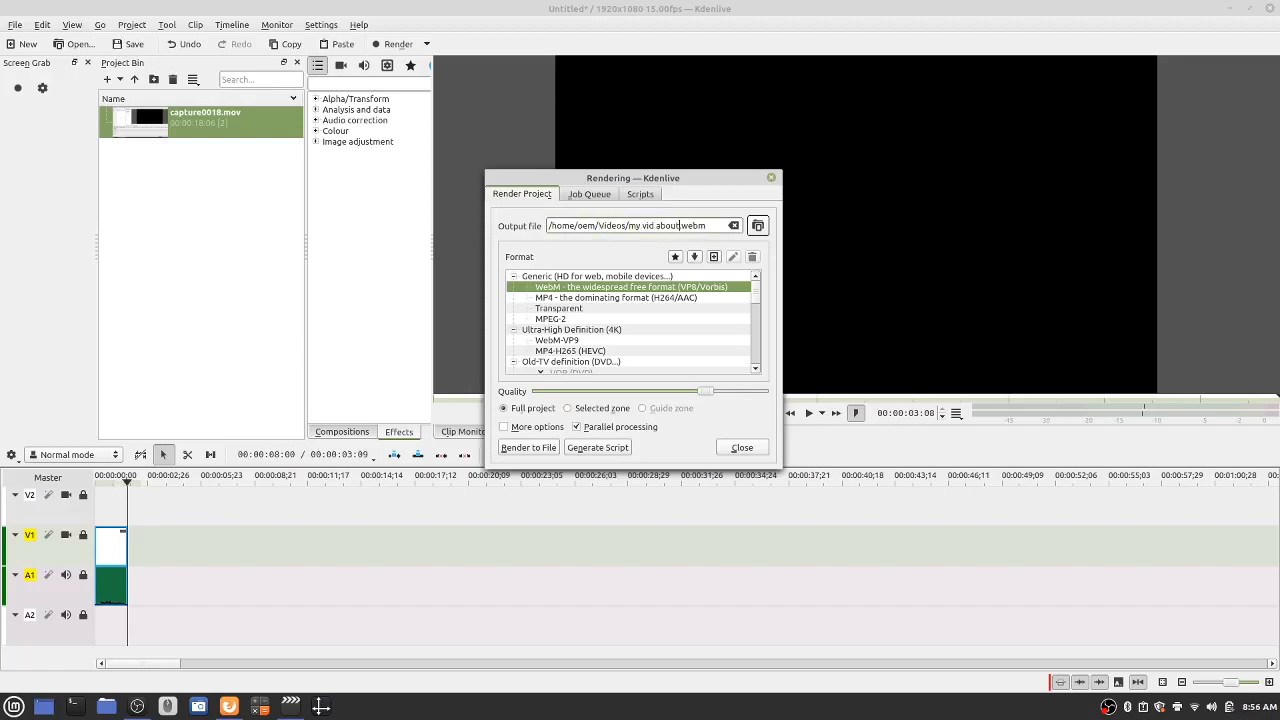
type(" screencasting")
- Set the render output to a file named screencast in the folder just below basketball in Documents
left_click(757, 225)
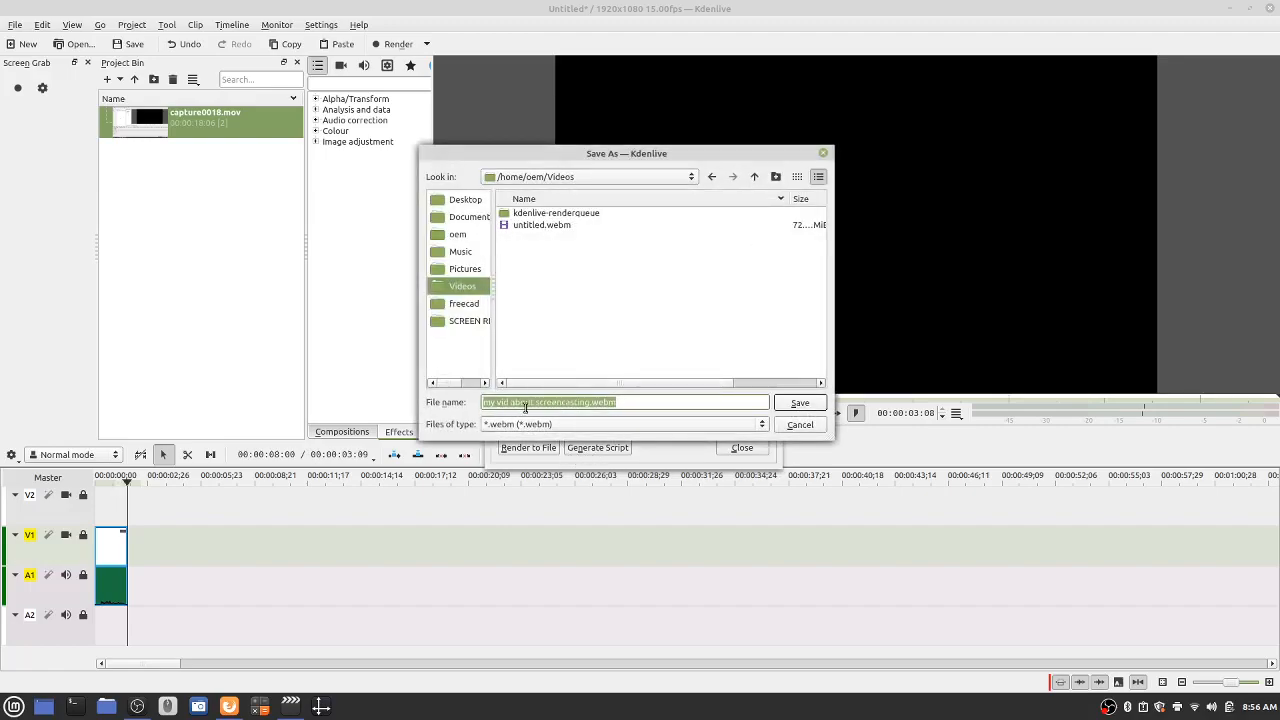
left_click(462, 217)
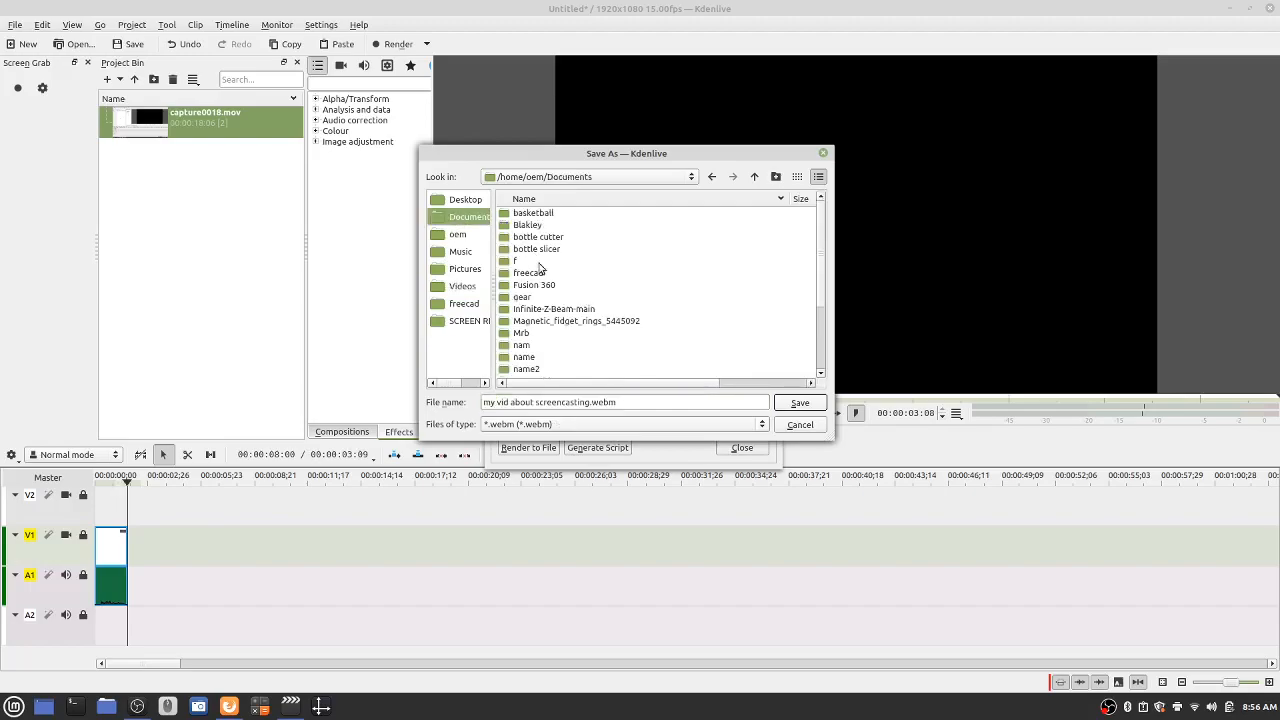
double_click(521, 227)
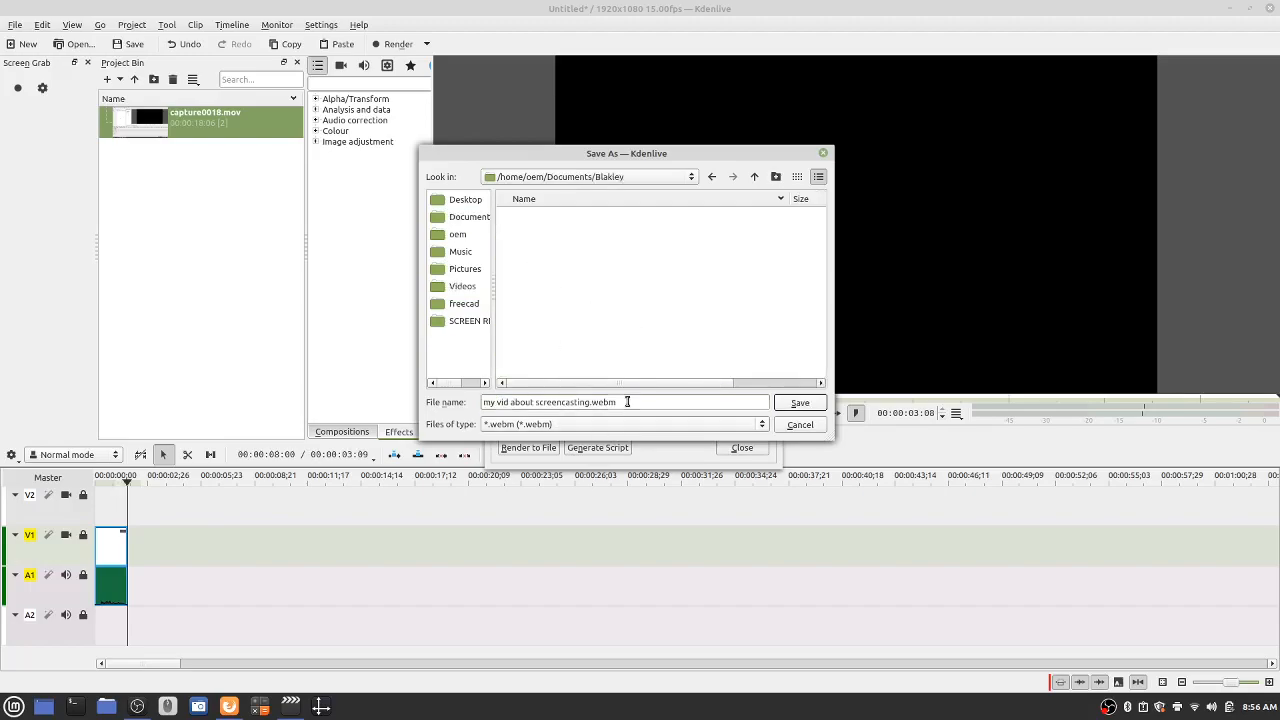
left_click_drag(628, 402, 394, 403)
type("screencast")
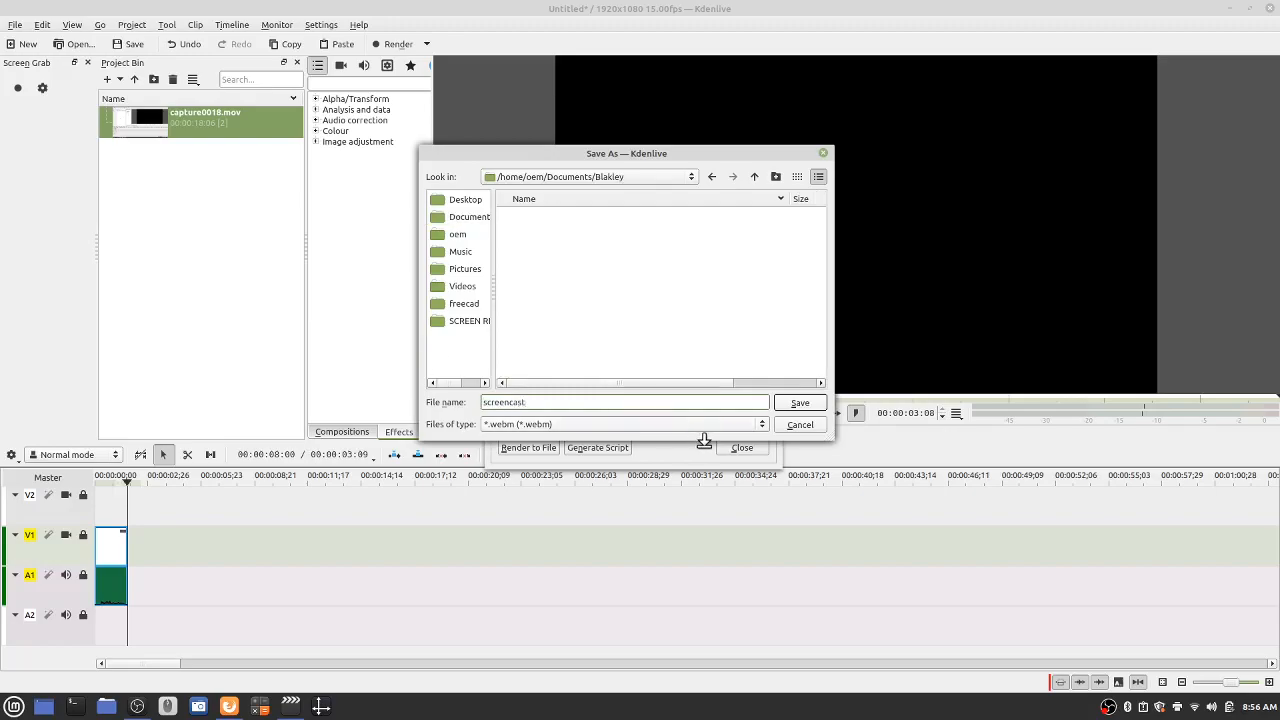
left_click(799, 403)
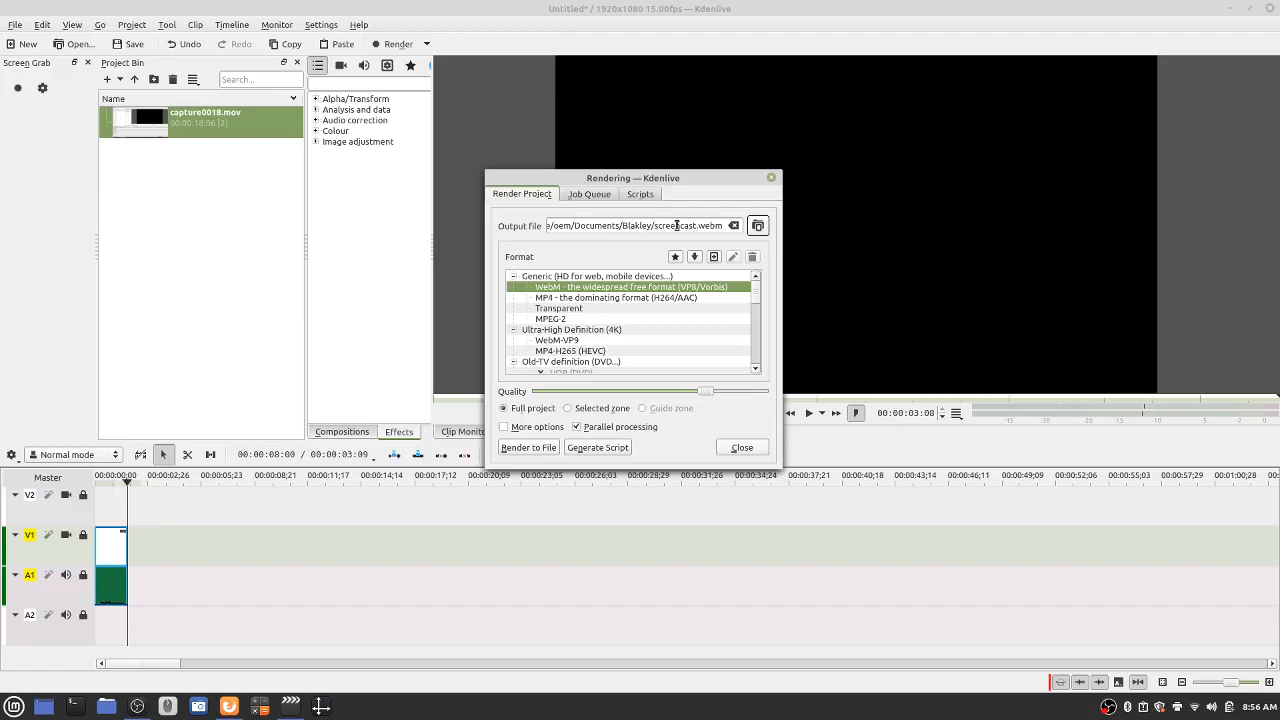
- Choose the MP4 (H264/AAC) output format and render the full project to file
left_click(544, 298)
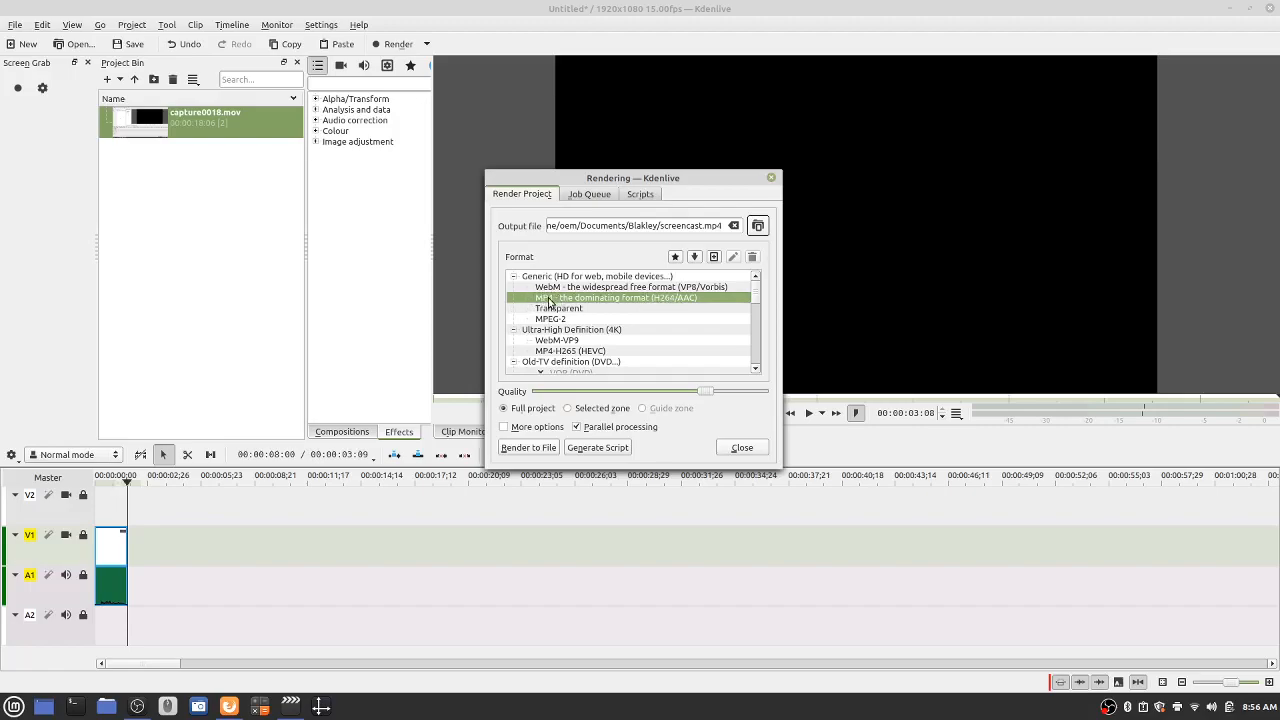
left_click(521, 447)
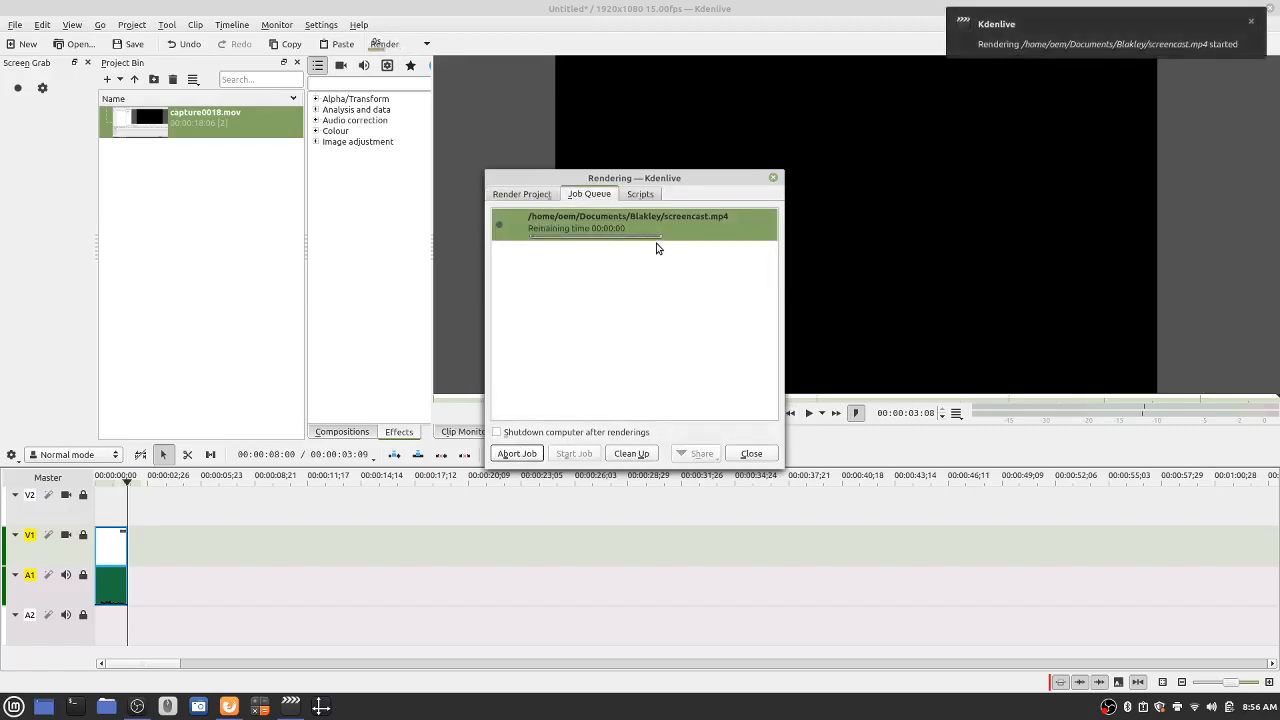
- Switch to Firefox and open youtube.com in a new tab
left_click(229, 708)
key("ctrl+t")
type("youtube.com/")
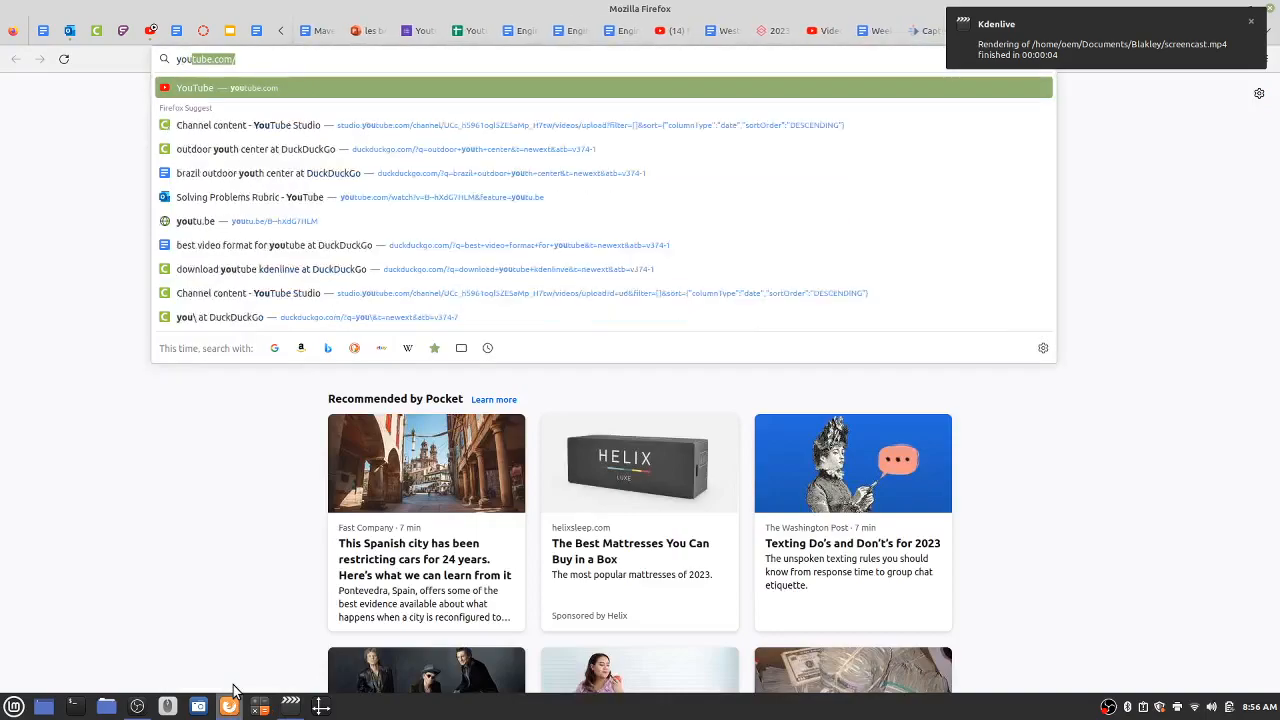
key("Return")
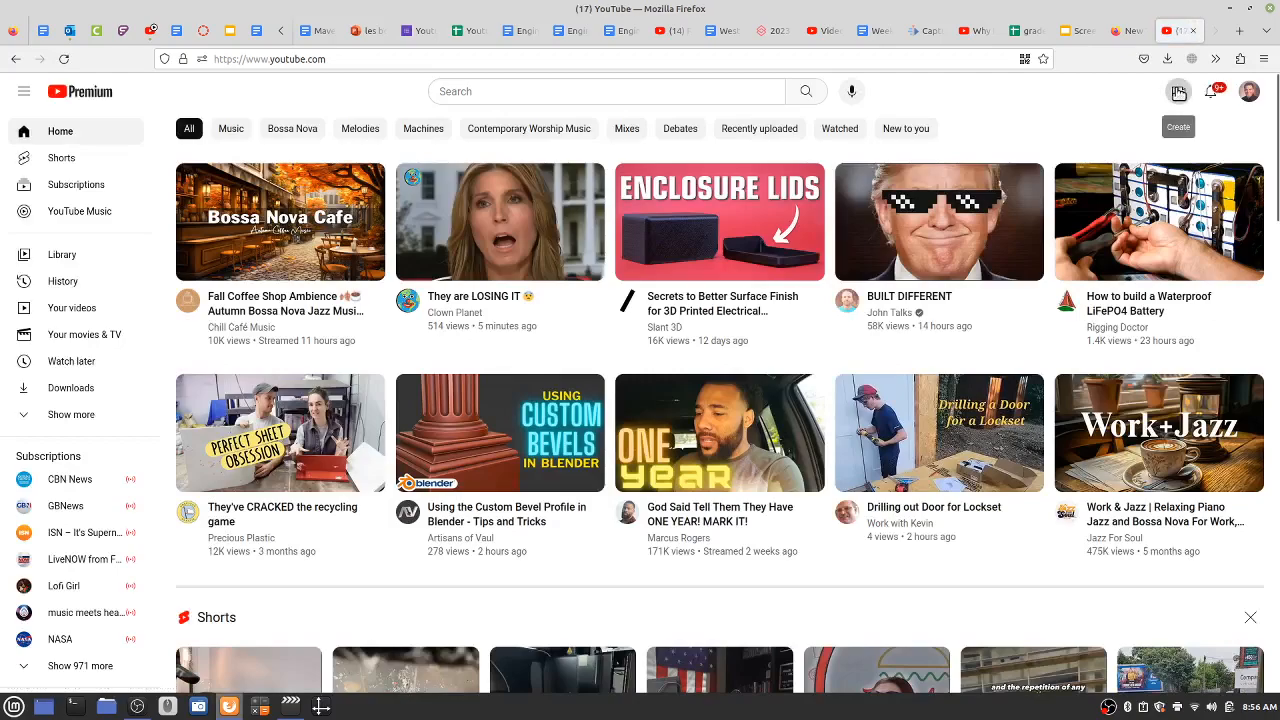
- Start a new video upload in YouTube Studio and choose screencast.mp4 from the personal folder inside Documents
left_click(1179, 92)
left_click(1137, 124)
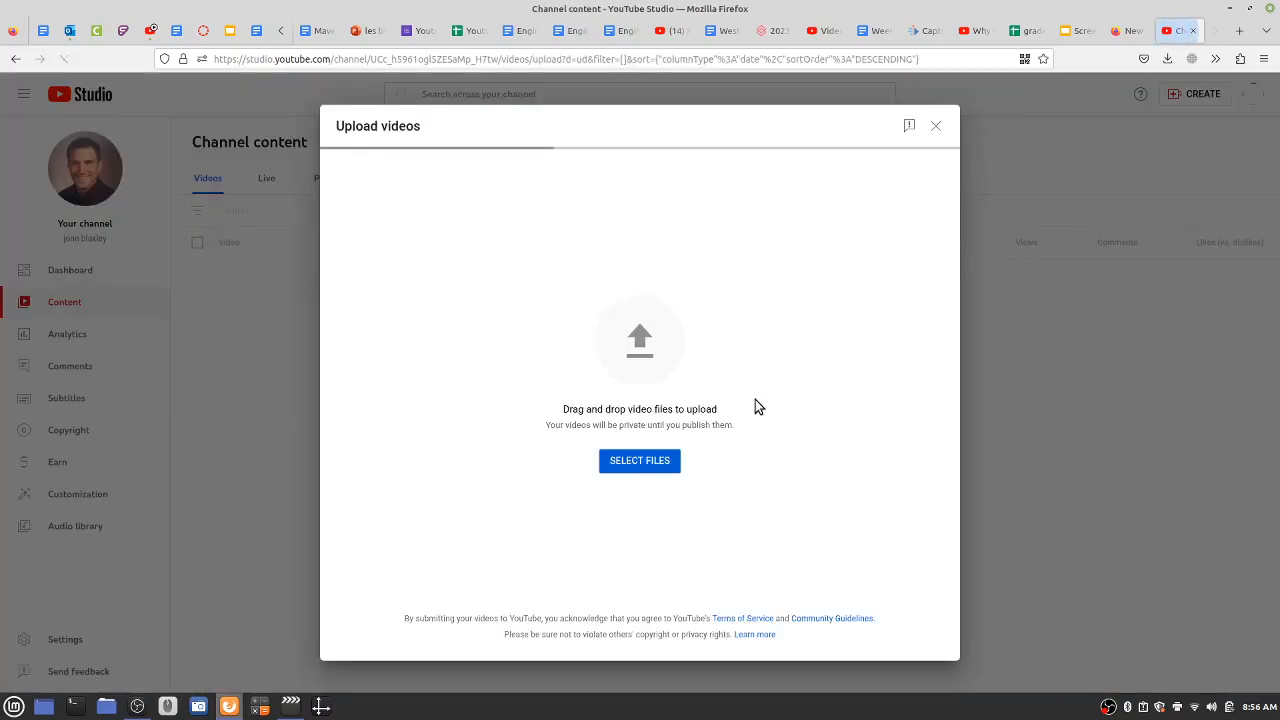
left_click(612, 463)
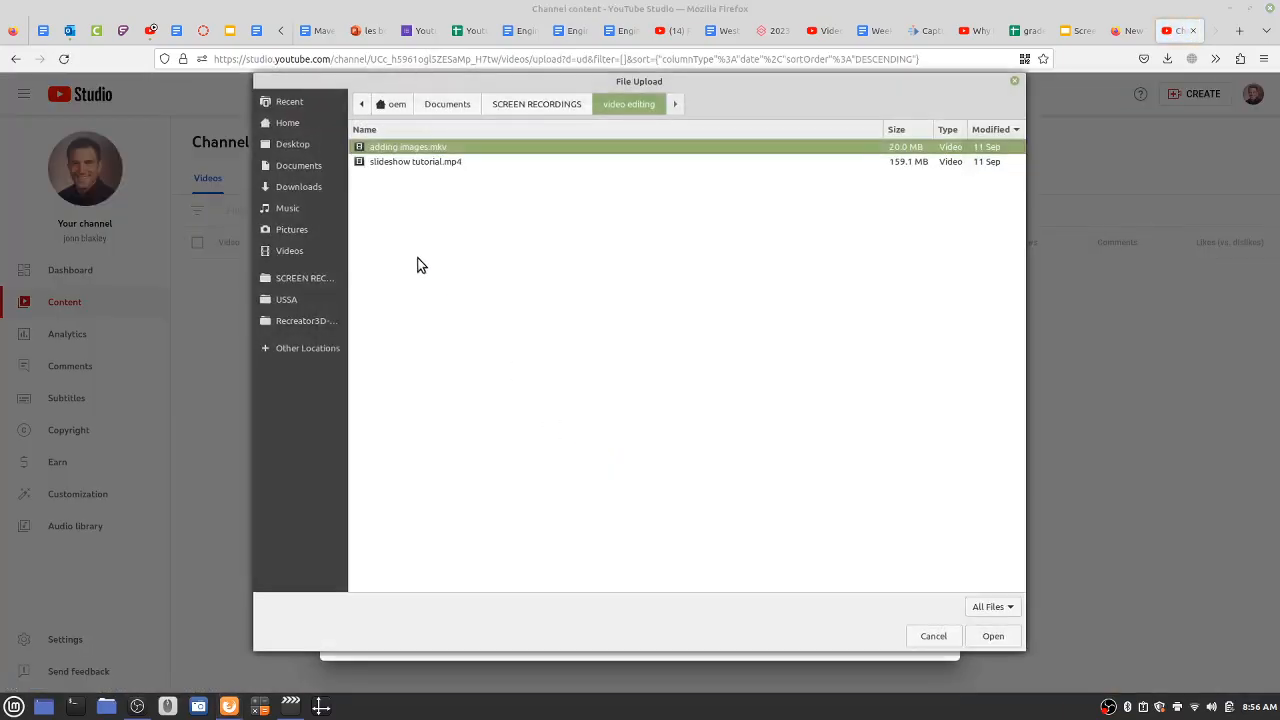
left_click(292, 165)
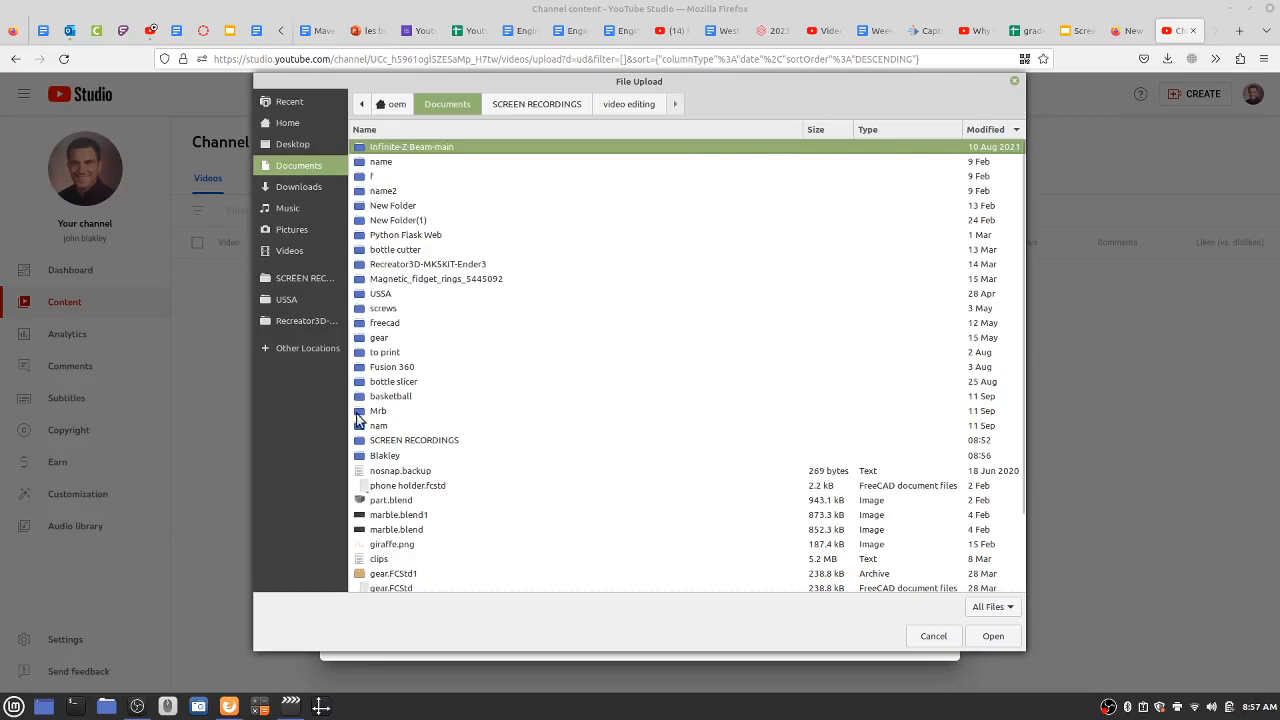
double_click(384, 456)
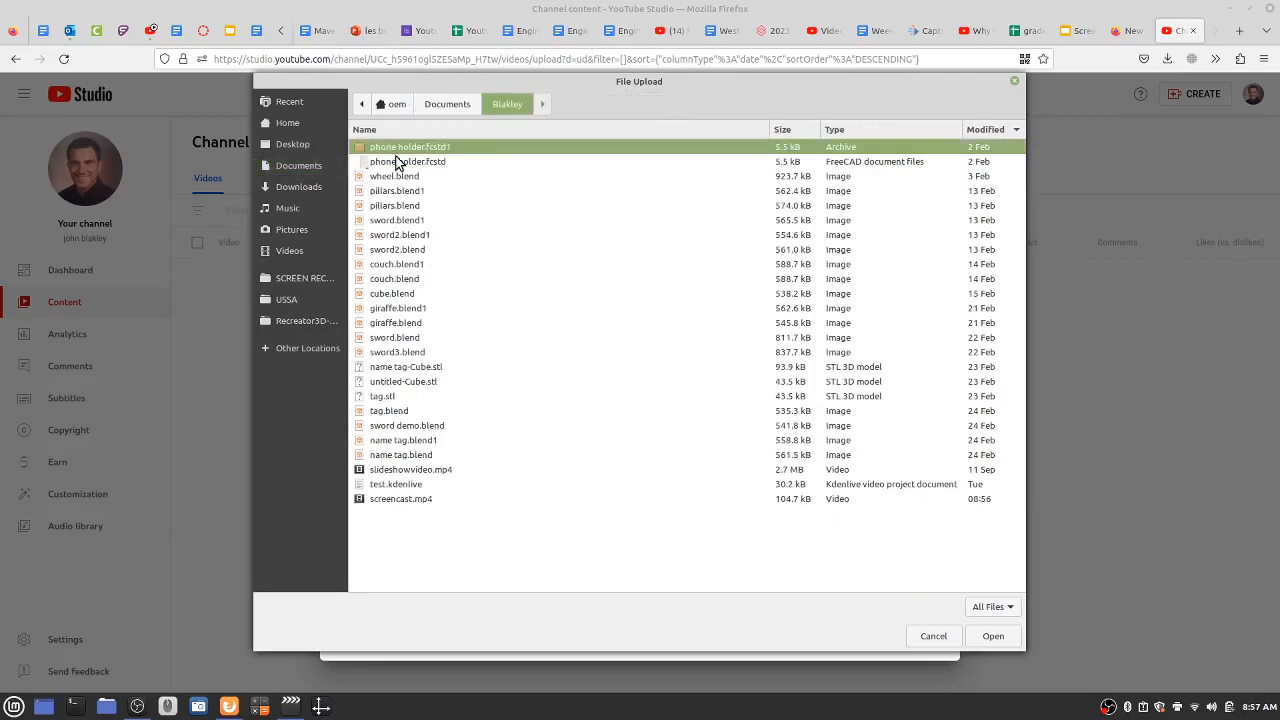
left_click(392, 502)
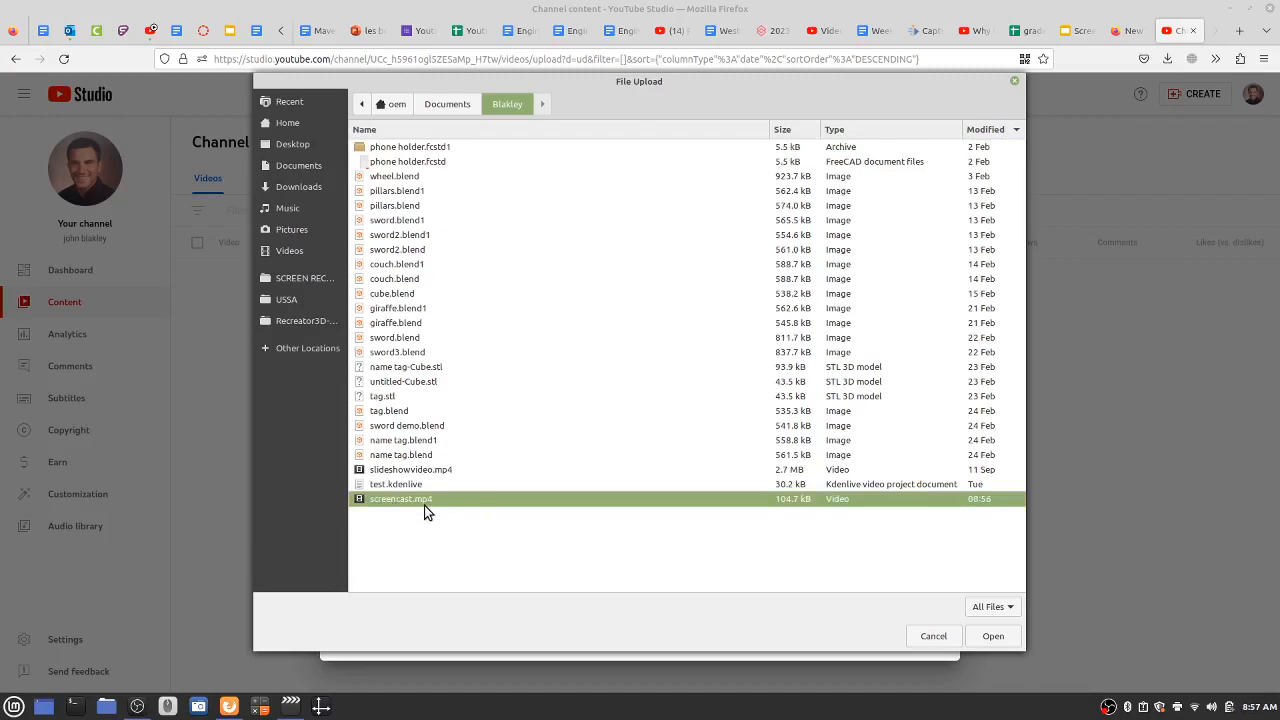
double_click(391, 504)
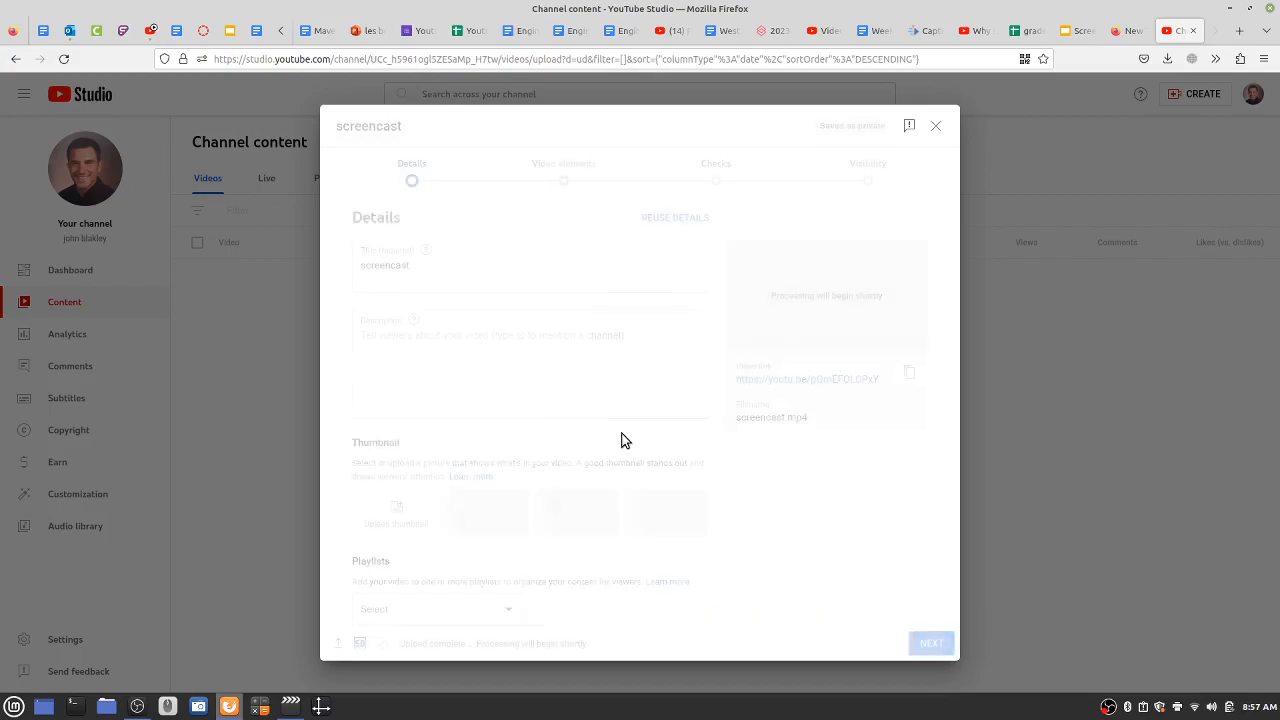
- Complete the required details of the screencast upload, including the audience selection, and continue to the video elements
left_click_drag(410, 265, 346, 272)
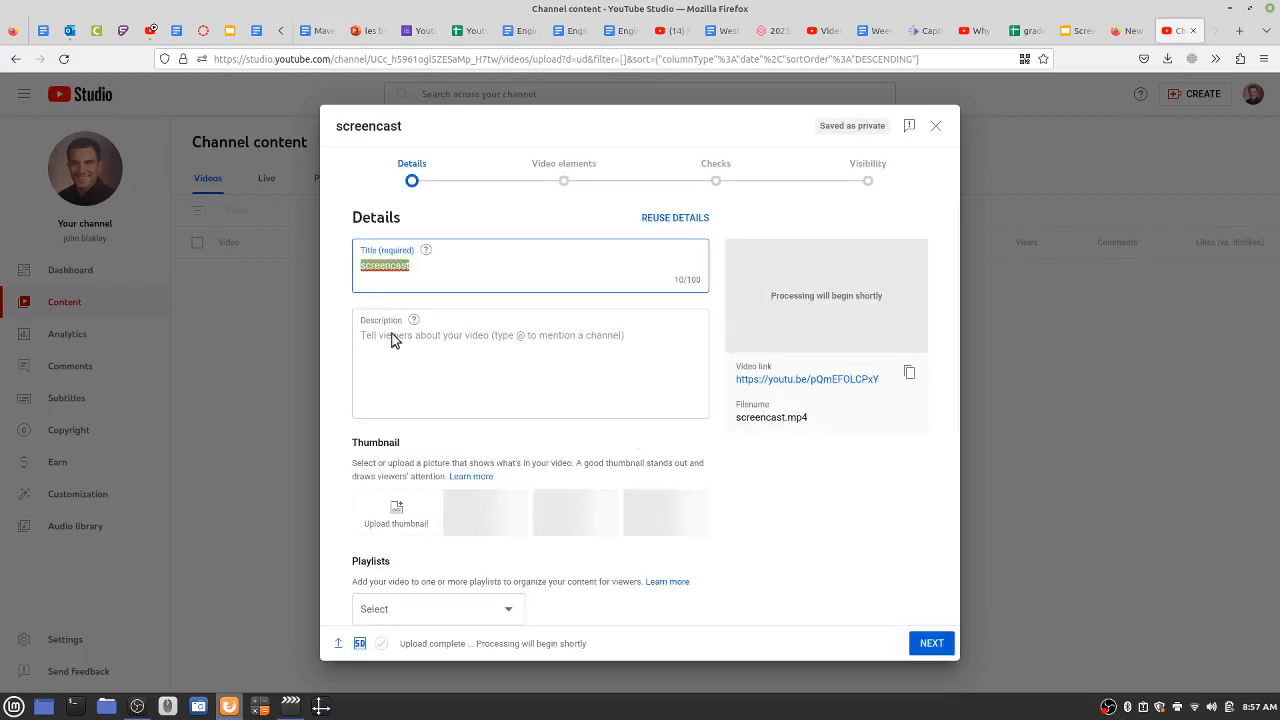
left_click(441, 347)
scroll(443, 348, "down", 3)
left_click(390, 500)
left_click(931, 643)
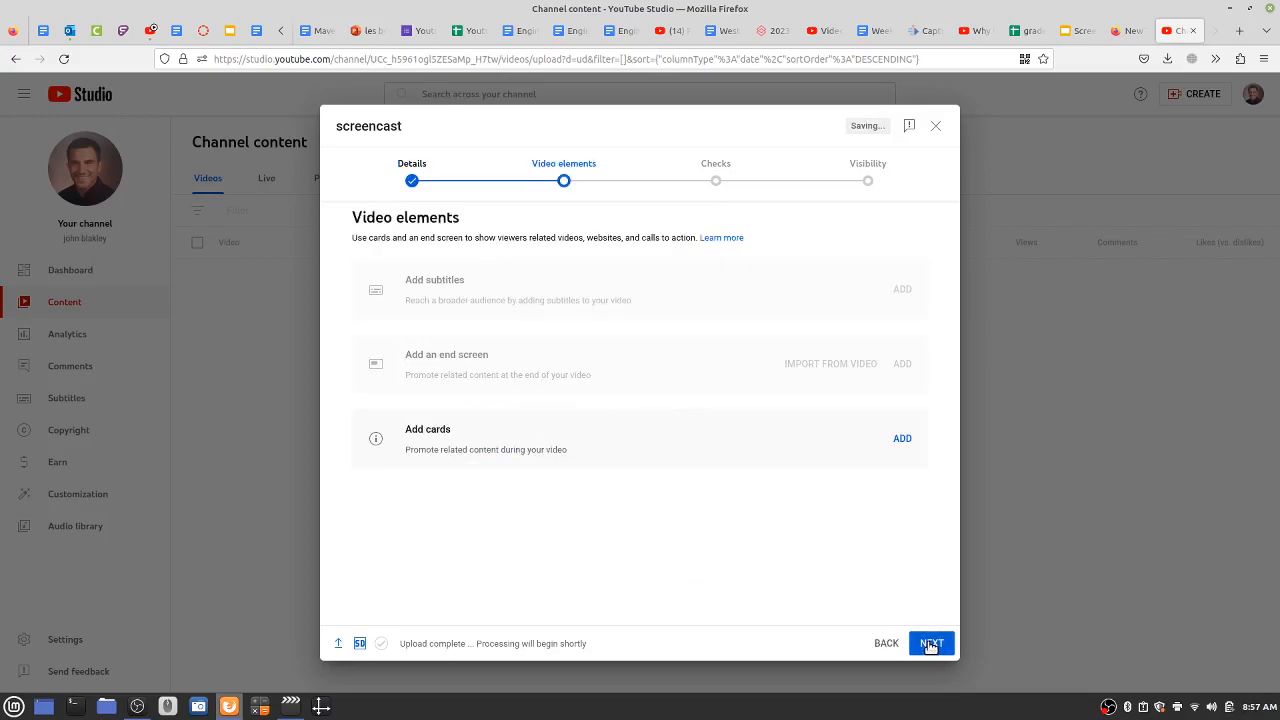
- Proceed past the video elements and checks, set the video's visibility to Unlisted, and copy its video link
left_click(931, 643)
left_click(931, 643)
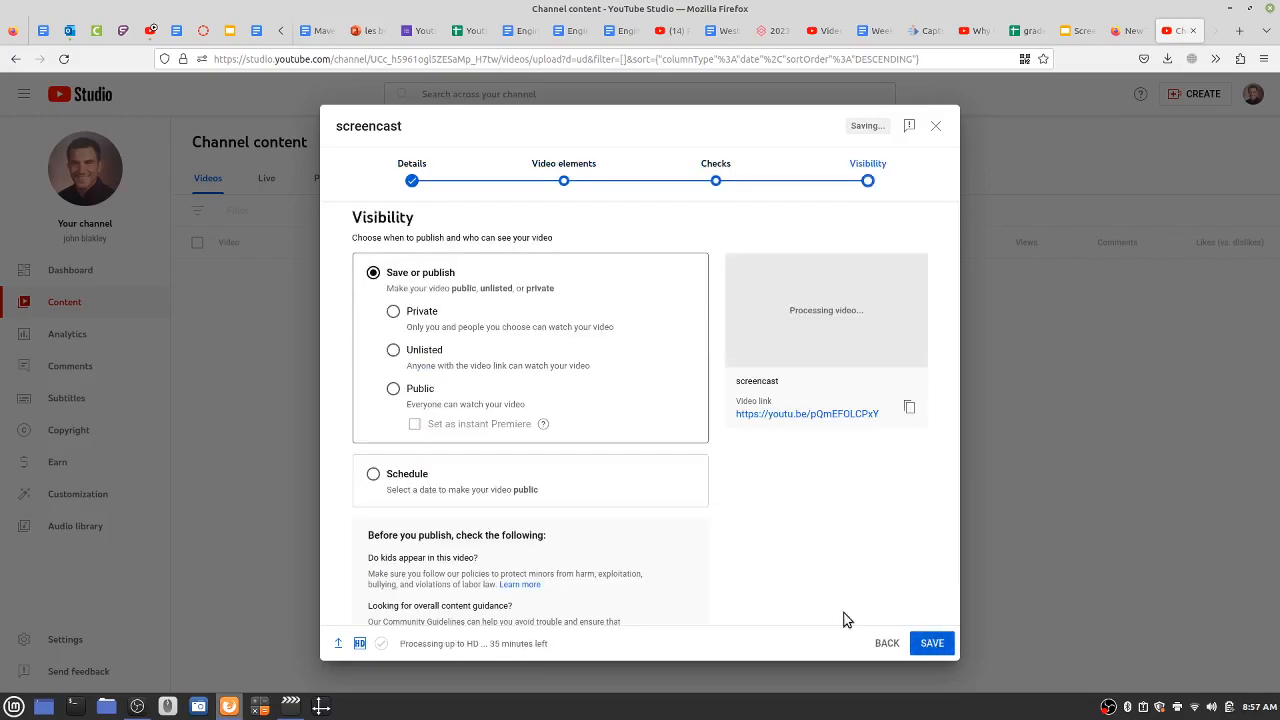
left_click(393, 350)
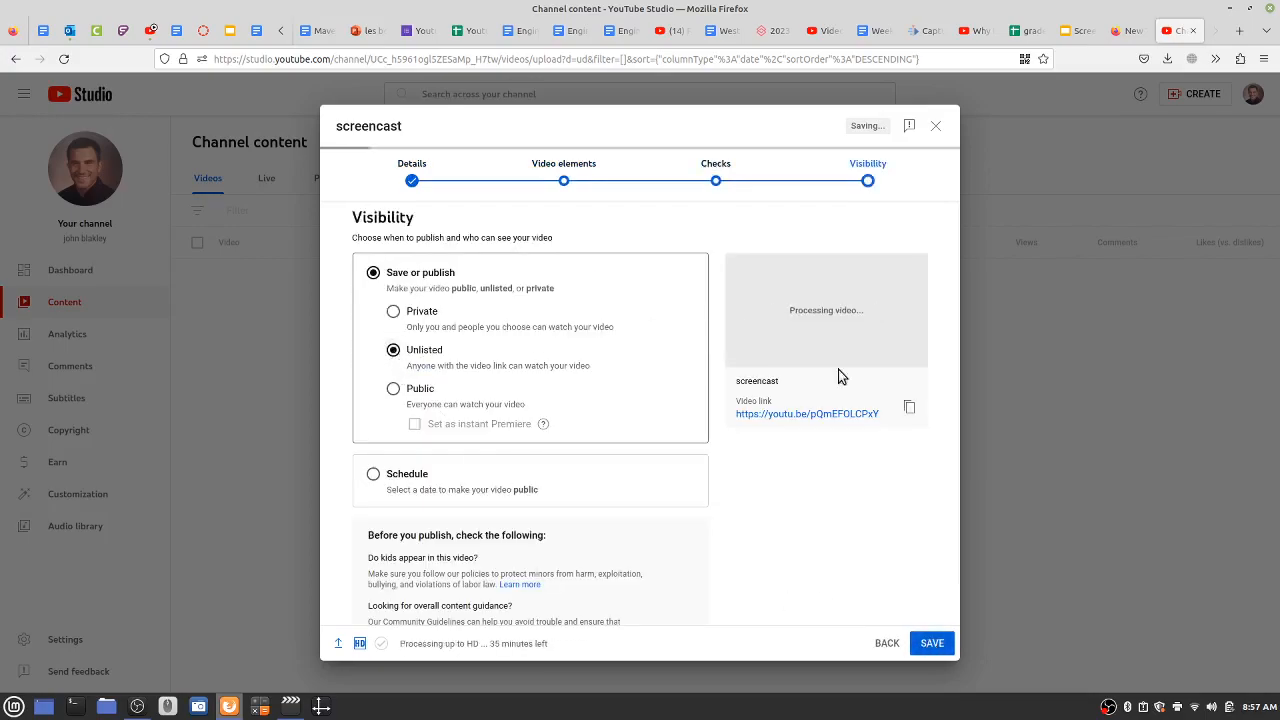
left_click(909, 412)
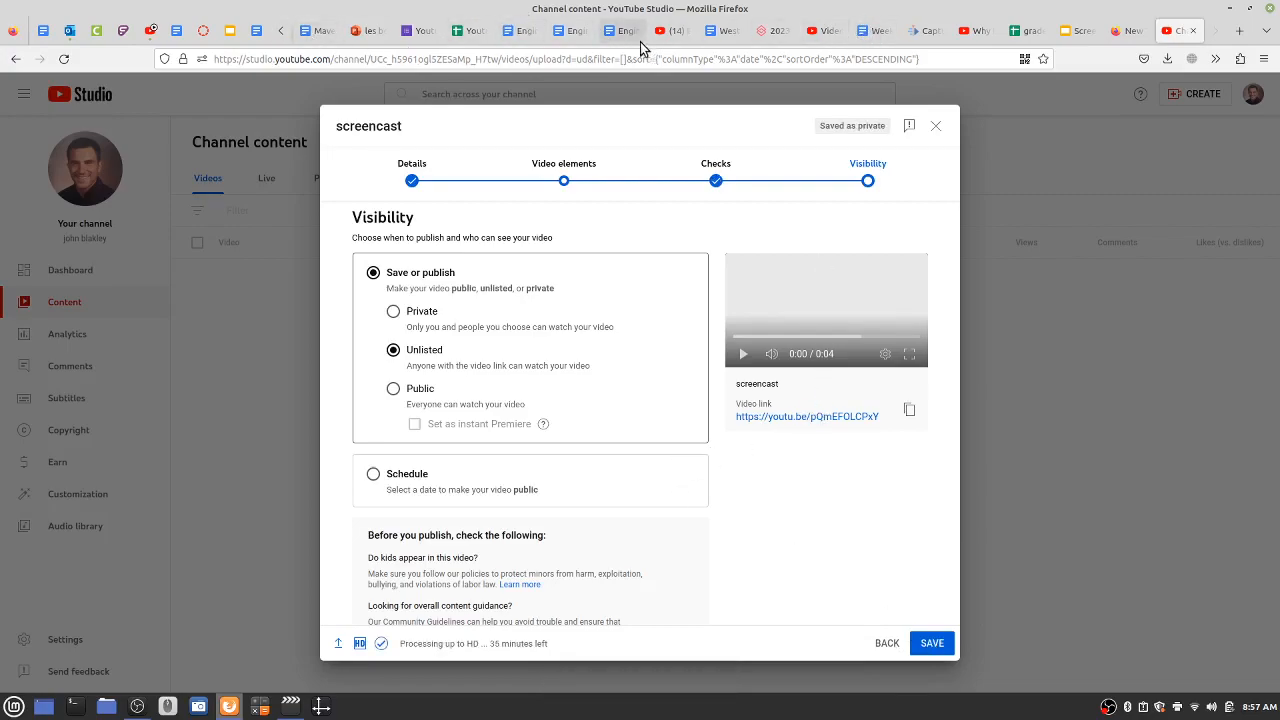
- Switch to the Engineering Concepts Week at a Glance document in Google Docs
left_click(572, 33)
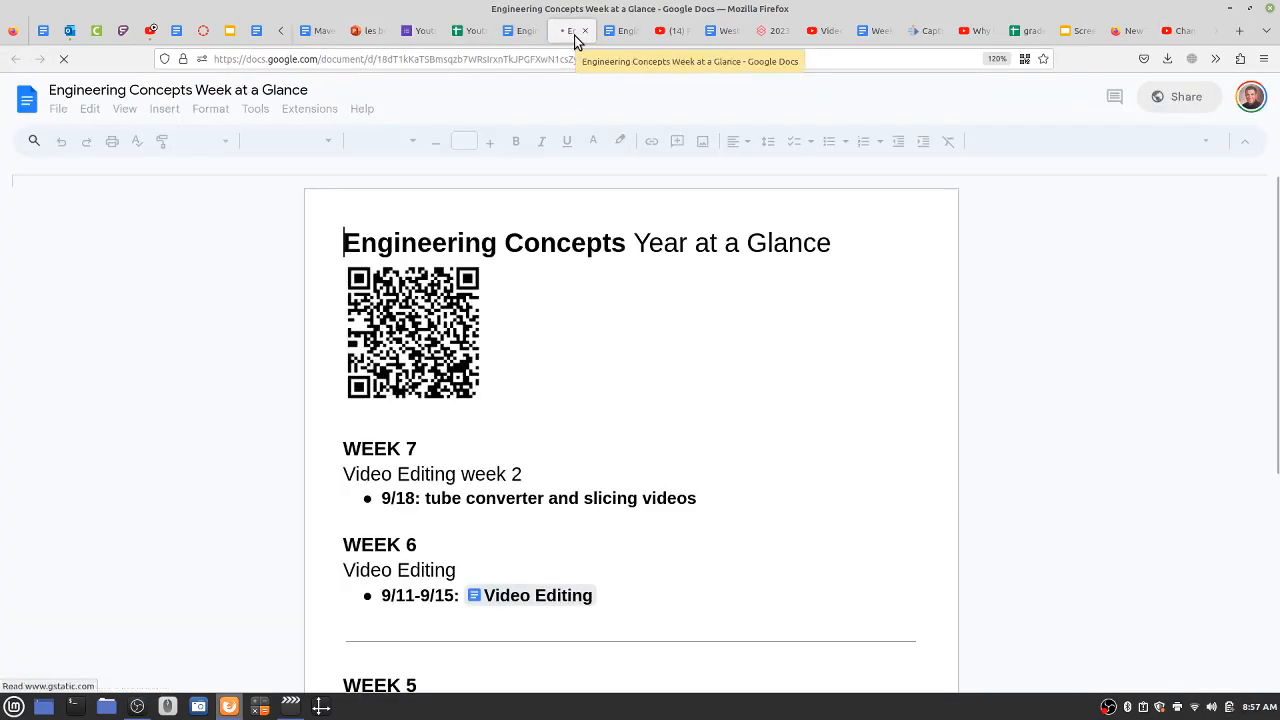